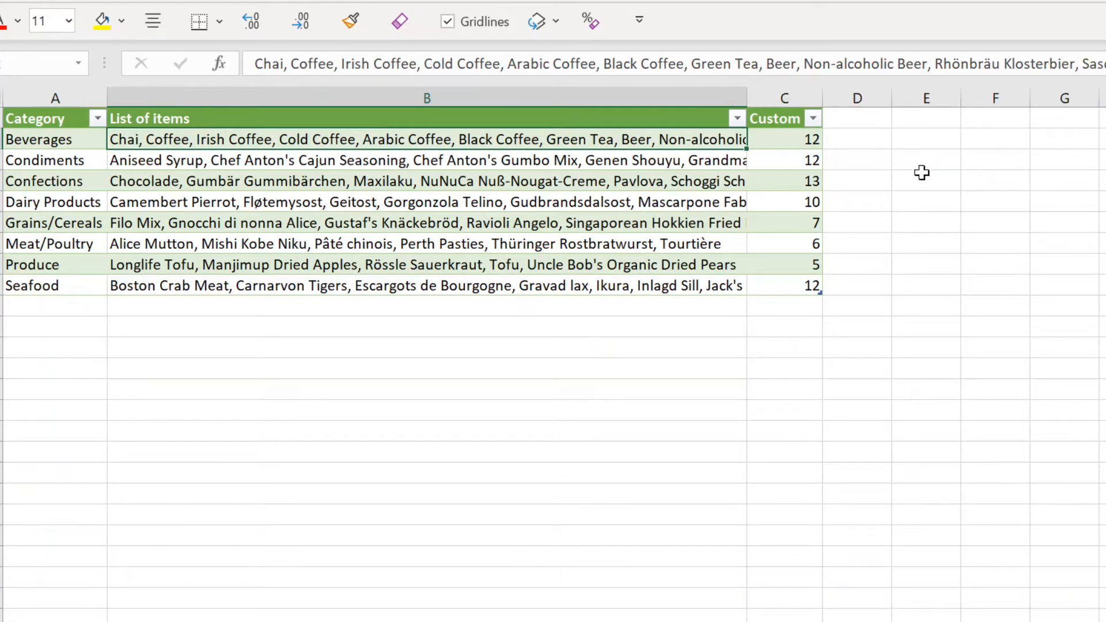
- Review the item lists and their counts for the Beverages, Condiments and Confections categories in the green table
{"action": "left_click", "coordinate": [783, 138]}
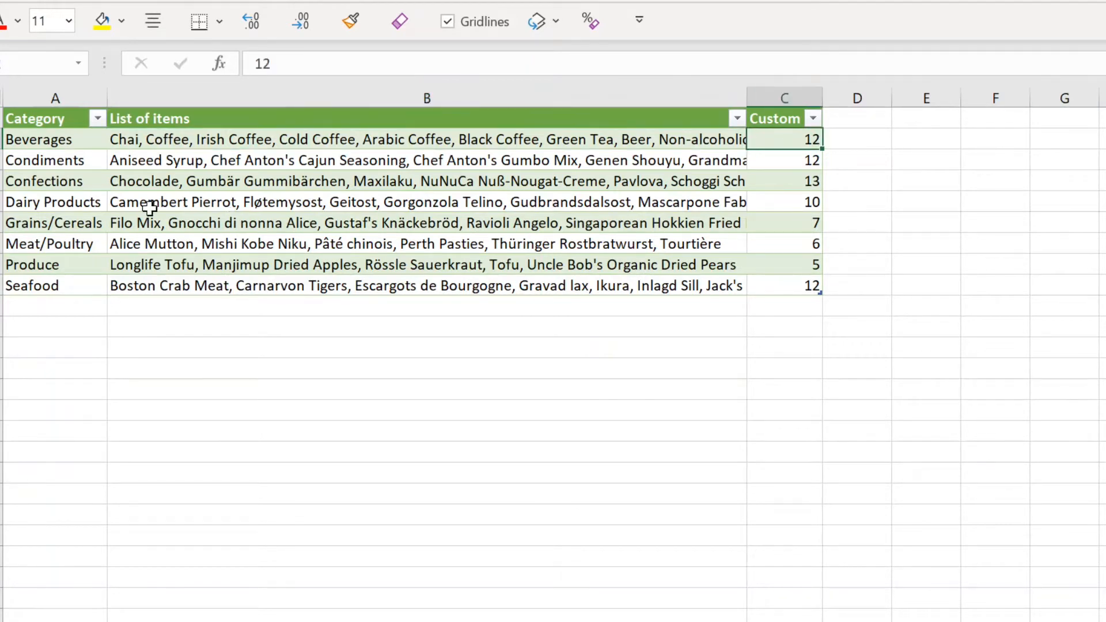
{"action": "left_click", "coordinate": [83, 164]}
{"action": "left_click", "coordinate": [216, 162]}
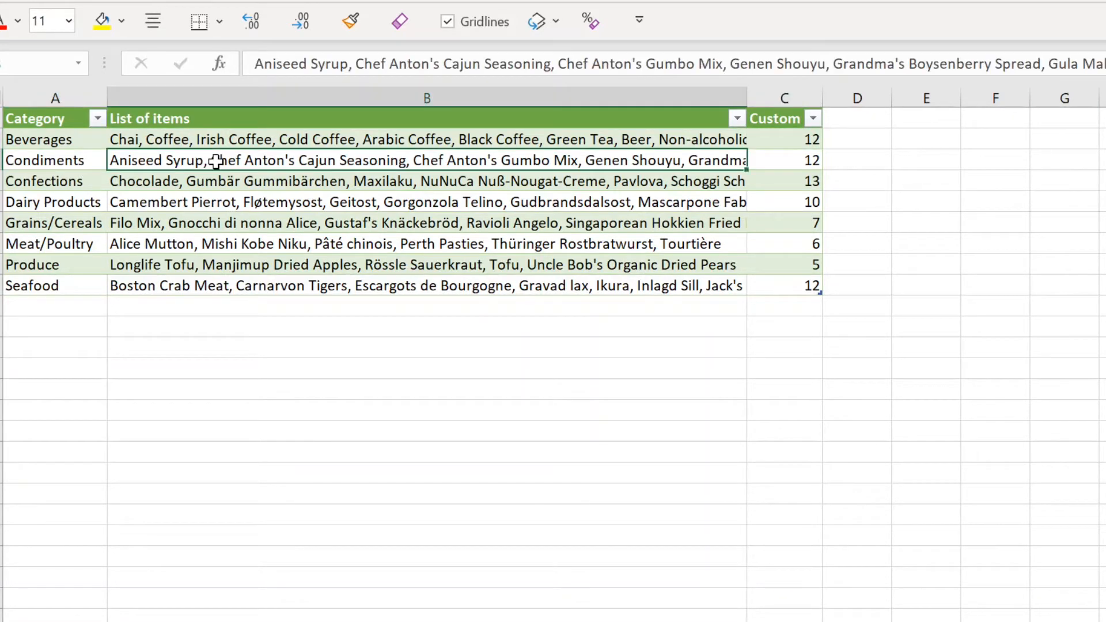
{"action": "left_click", "coordinate": [763, 163]}
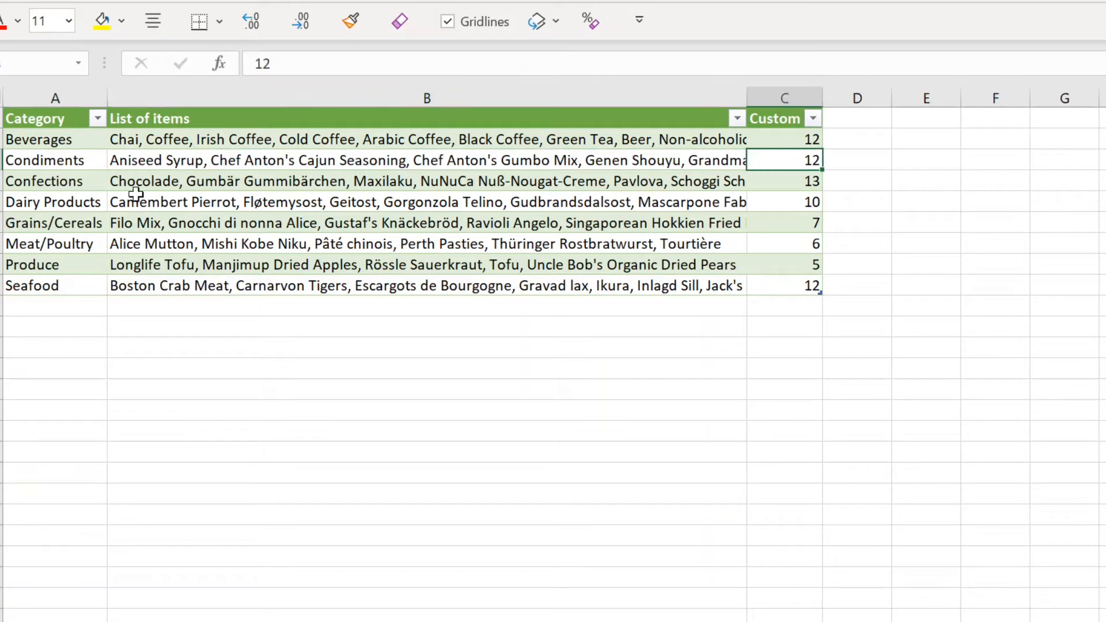
{"action": "left_click", "coordinate": [78, 184]}
{"action": "left_click", "coordinate": [568, 180]}
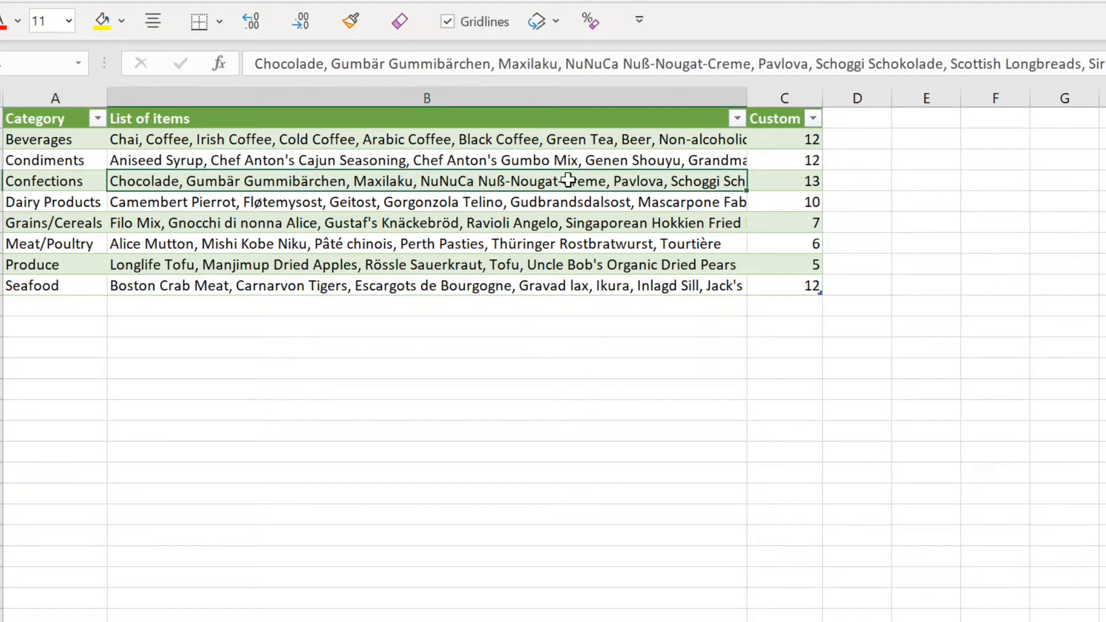
{"action": "left_click", "coordinate": [808, 180]}
- Enter the note "pivot table" in column E on the Condiments row and "but needs a dax measure" beside it in column F
{"action": "left_click", "coordinate": [923, 162]}
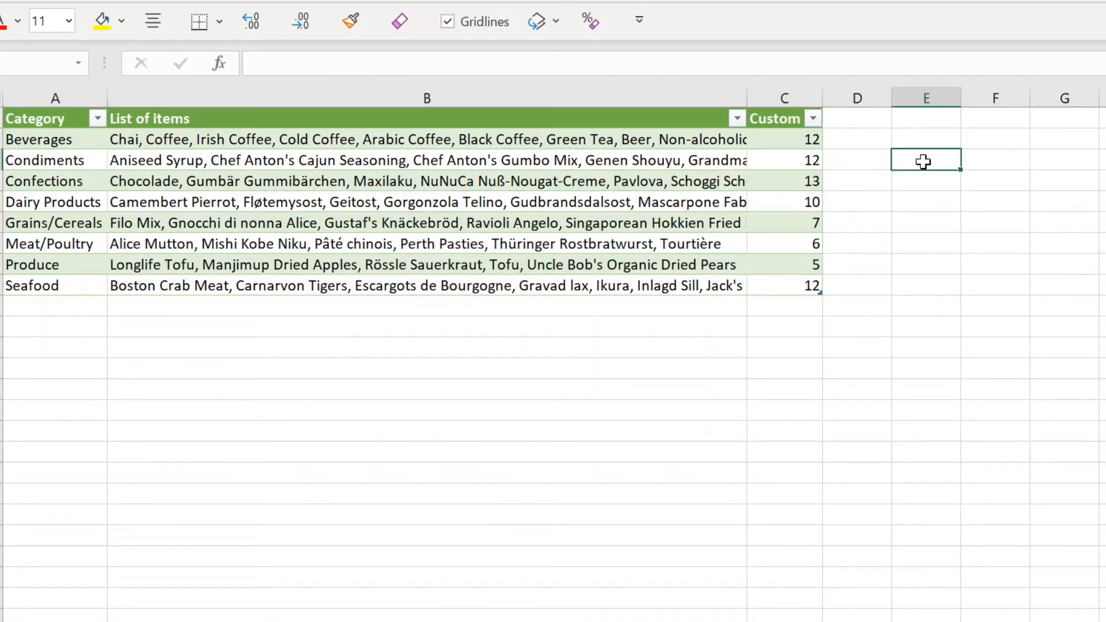
{"action": "type", "text": "pivot table"}
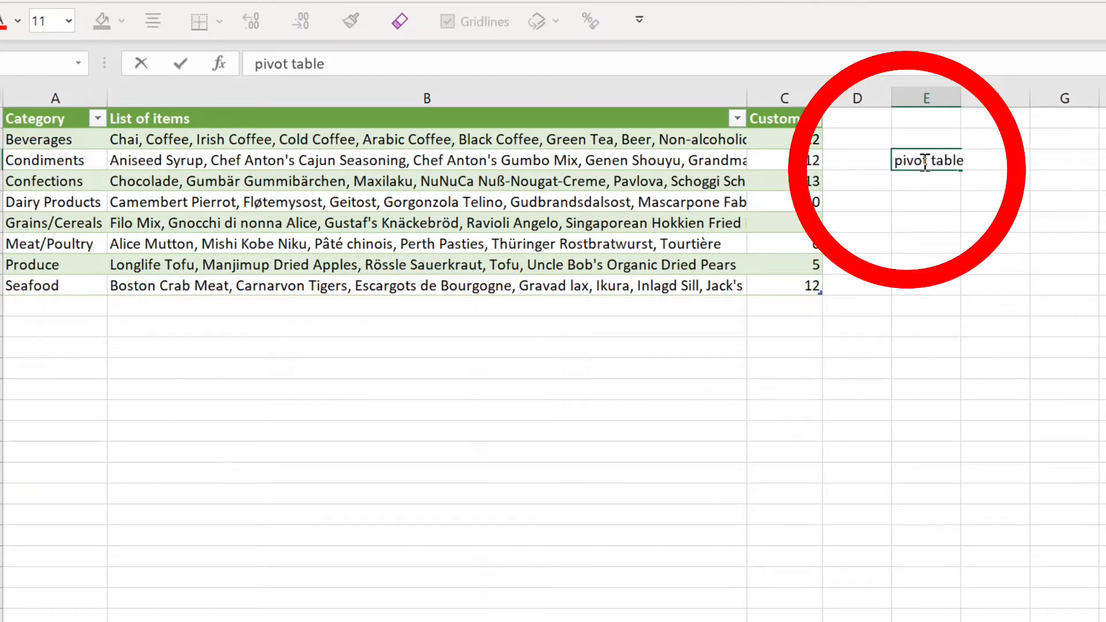
{"action": "key", "text": "Tab"}
{"action": "type", "text": "but nee"}
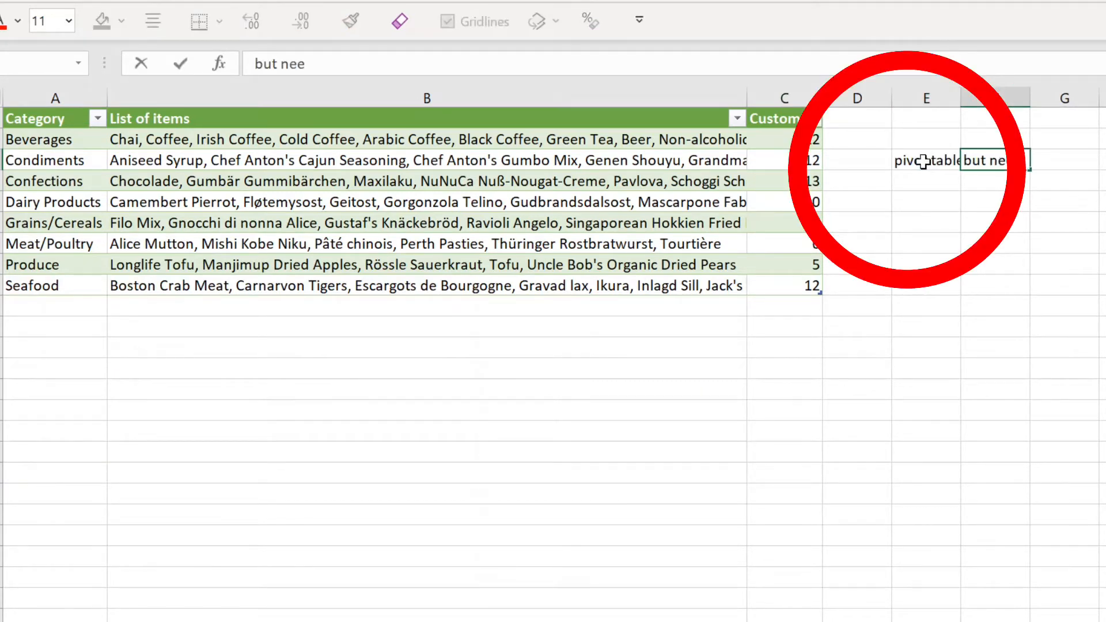
{"action": "type", "text": "ds a dax measure"}
{"action": "key", "text": "Return"}
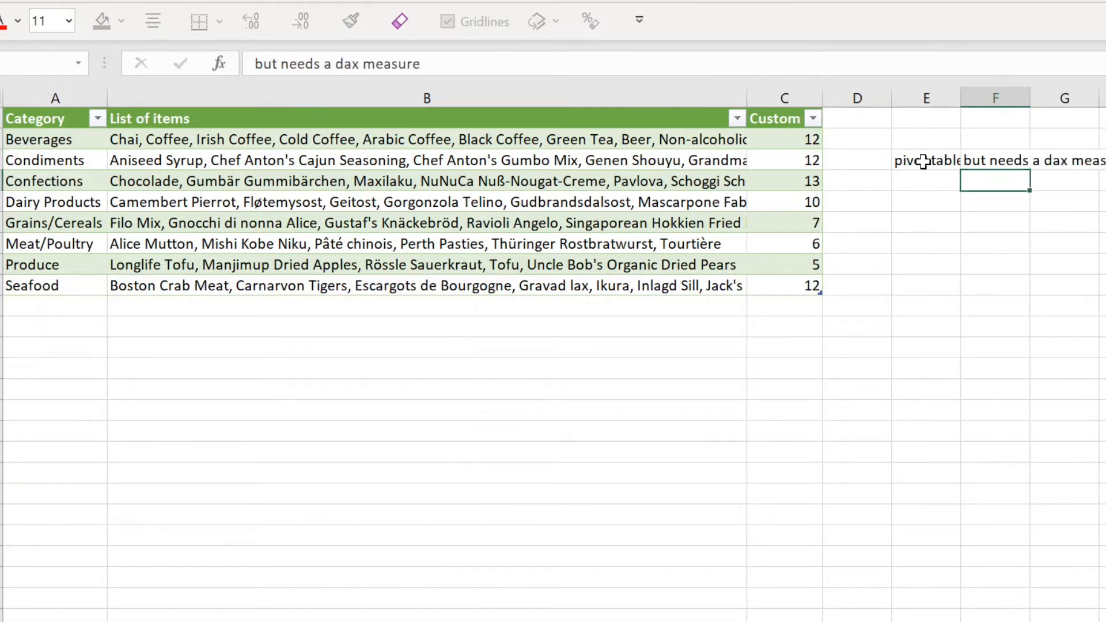
- Enter "power query", "text.combine" and "list.count & text.split" in successive column E cells below the "pivot table" note
{"action": "key", "text": "Left"}
{"action": "type", "text": "power query"}
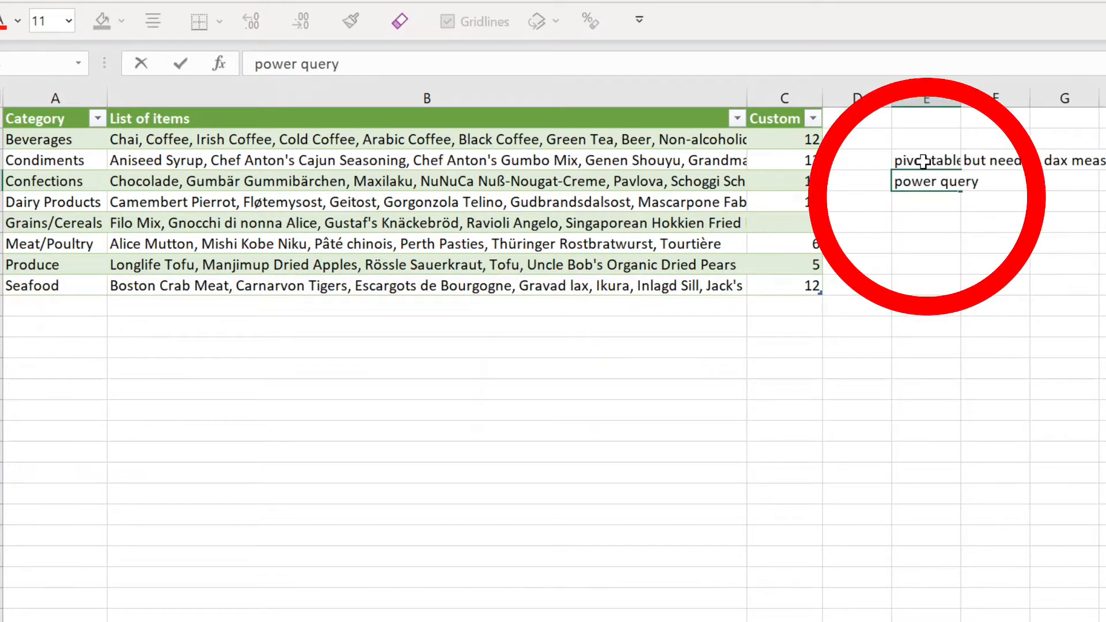
{"action": "key", "text": "Return"}
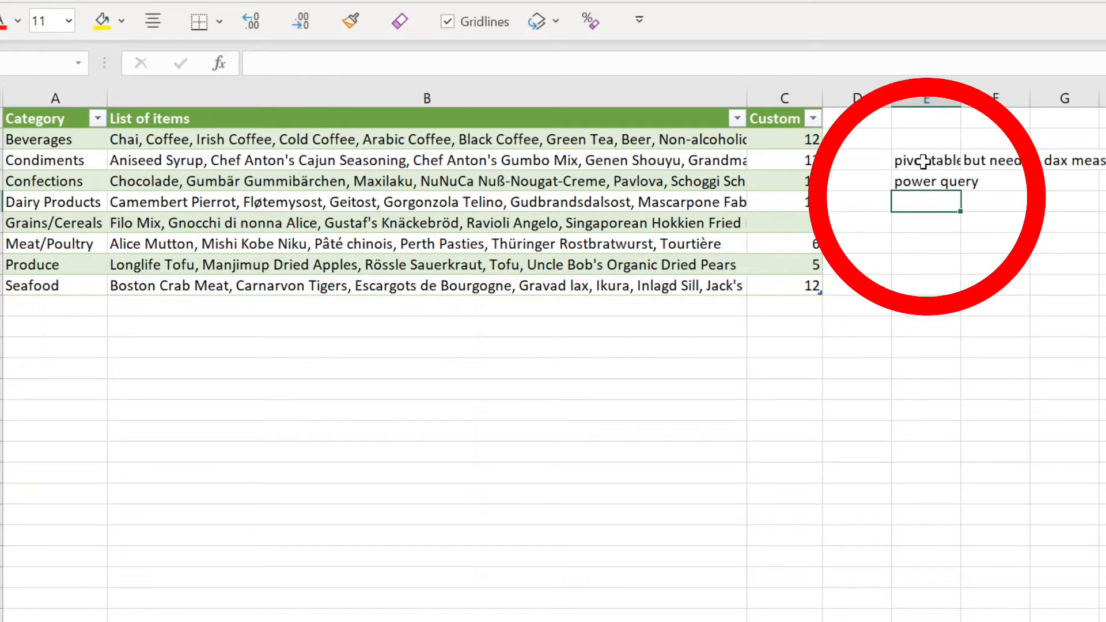
{"action": "type", "text": "text.combine"}
{"action": "key", "text": "Return"}
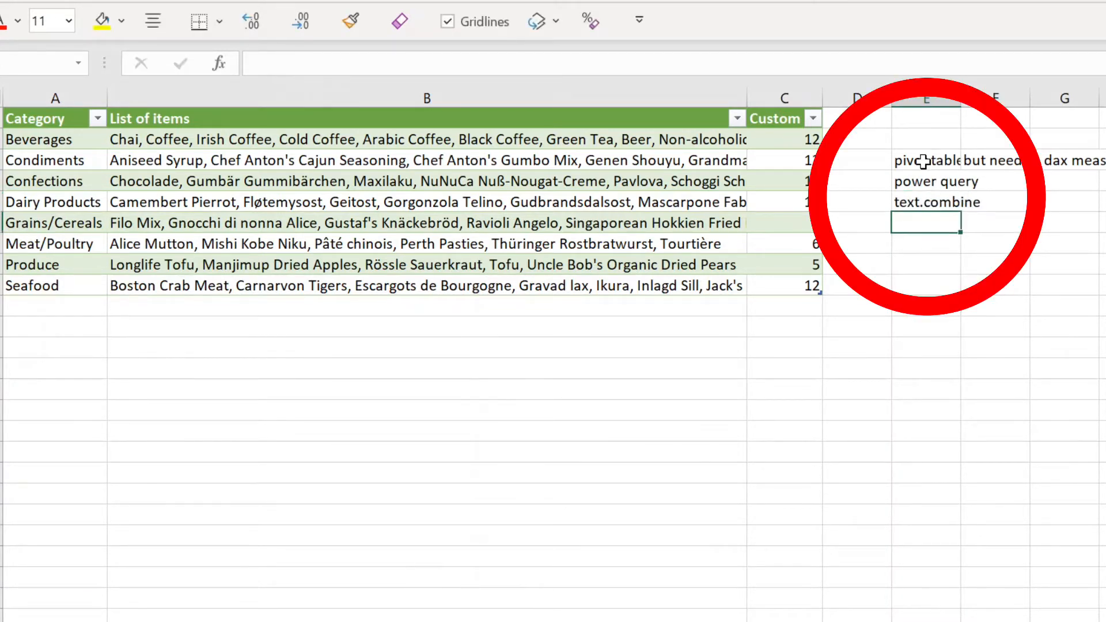
{"action": "type", "text": "list.count"}
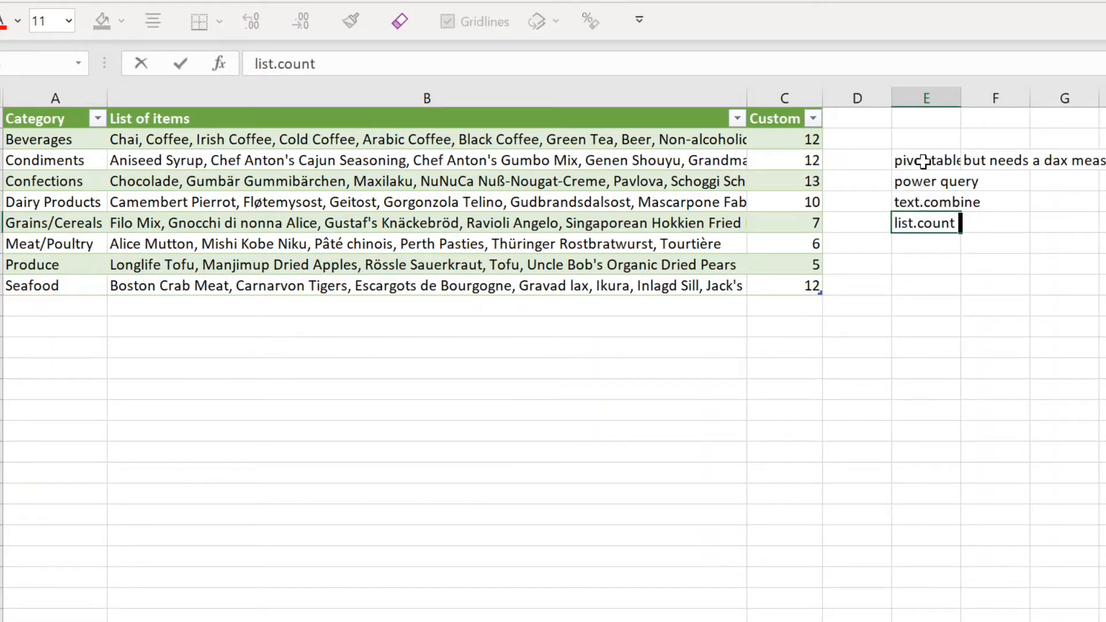
{"action": "type", "text": " & text.split"}
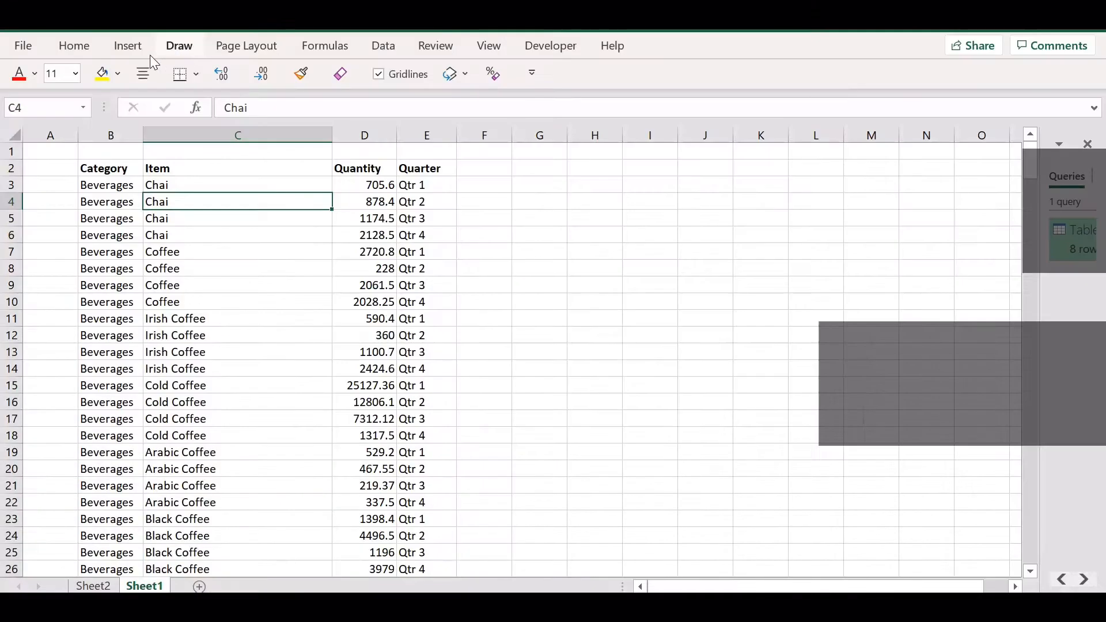
- Convert the data range B2:E288 on Sheet1 into a table with headers
{"action": "left_click", "coordinate": [128, 46]}
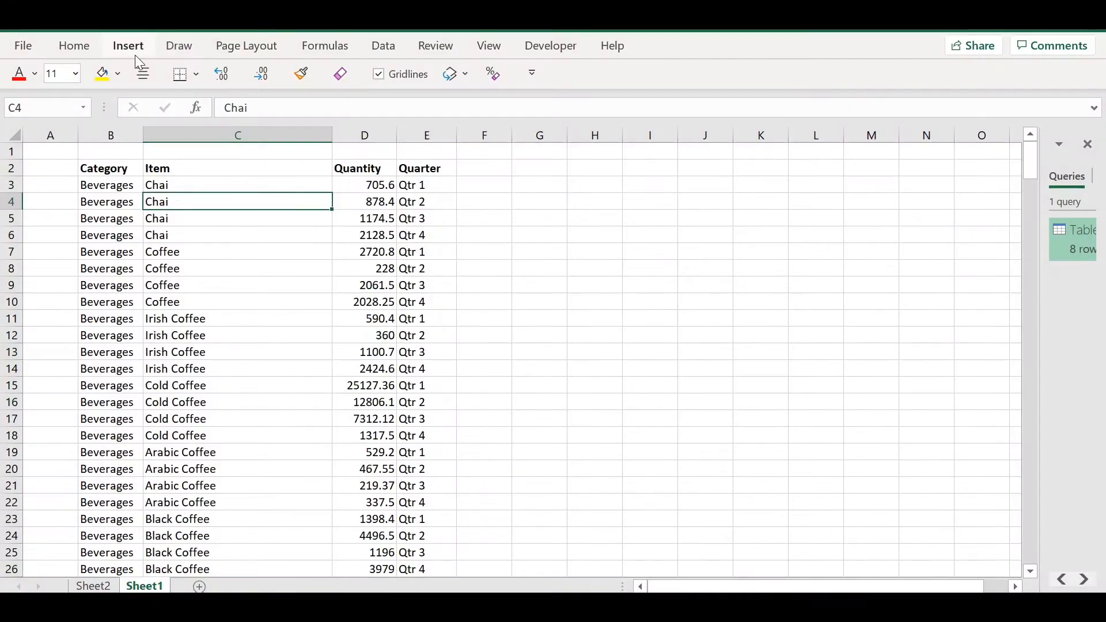
{"action": "left_click", "coordinate": [157, 91]}
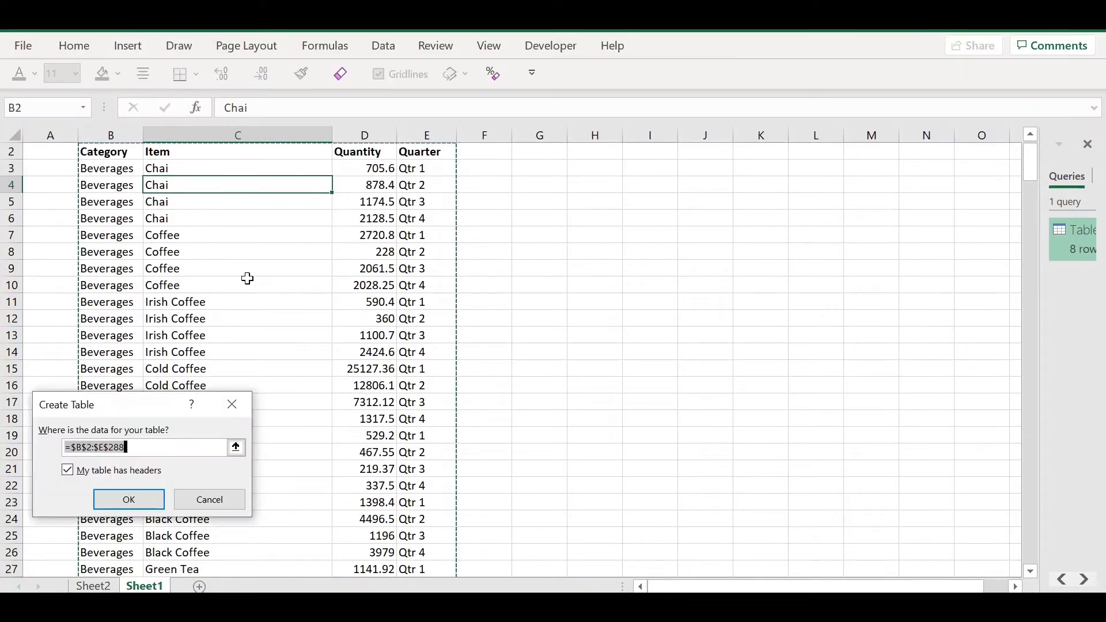
{"action": "left_click", "coordinate": [144, 501]}
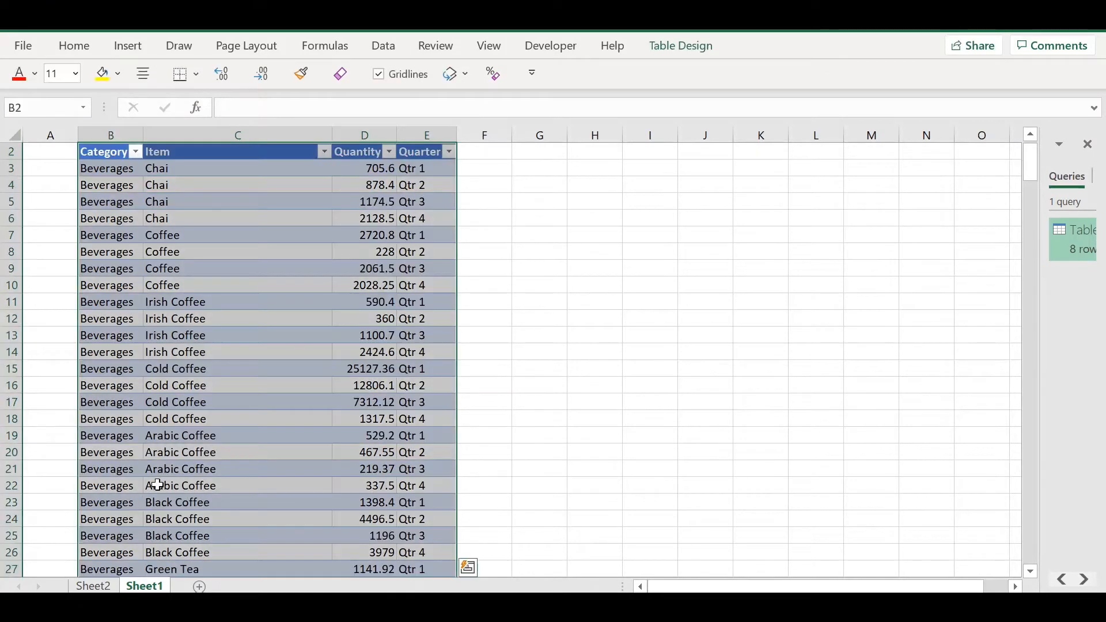
- Load the new Sheet1 table into the Power Query Editor as a query
{"action": "left_click", "coordinate": [389, 45]}
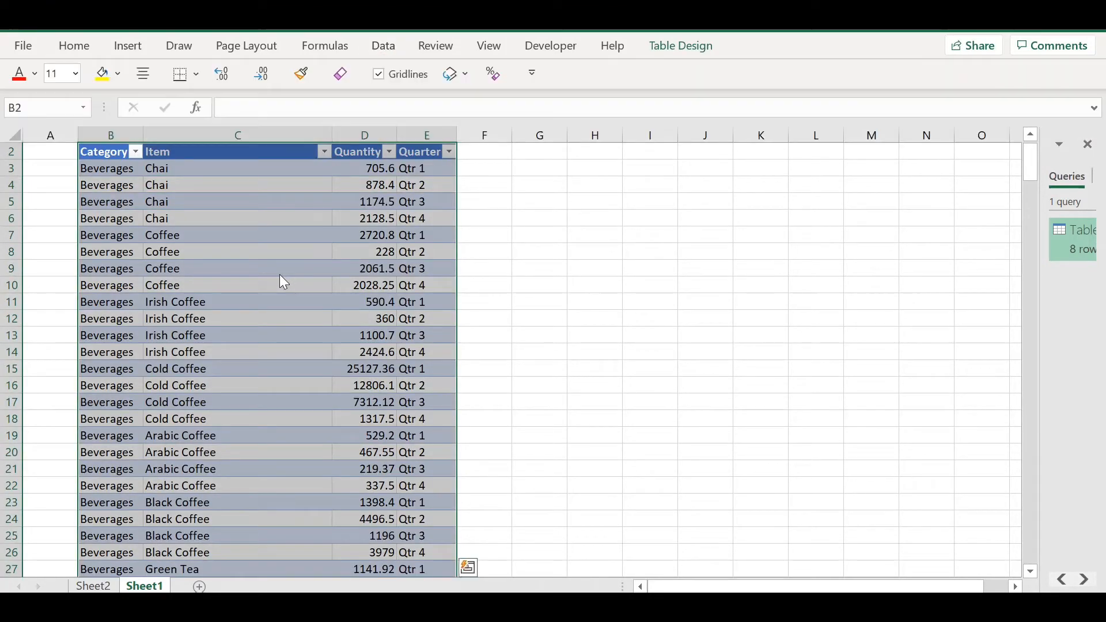
{"action": "right_click", "coordinate": [279, 274]}
{"action": "key", "text": "Escape"}
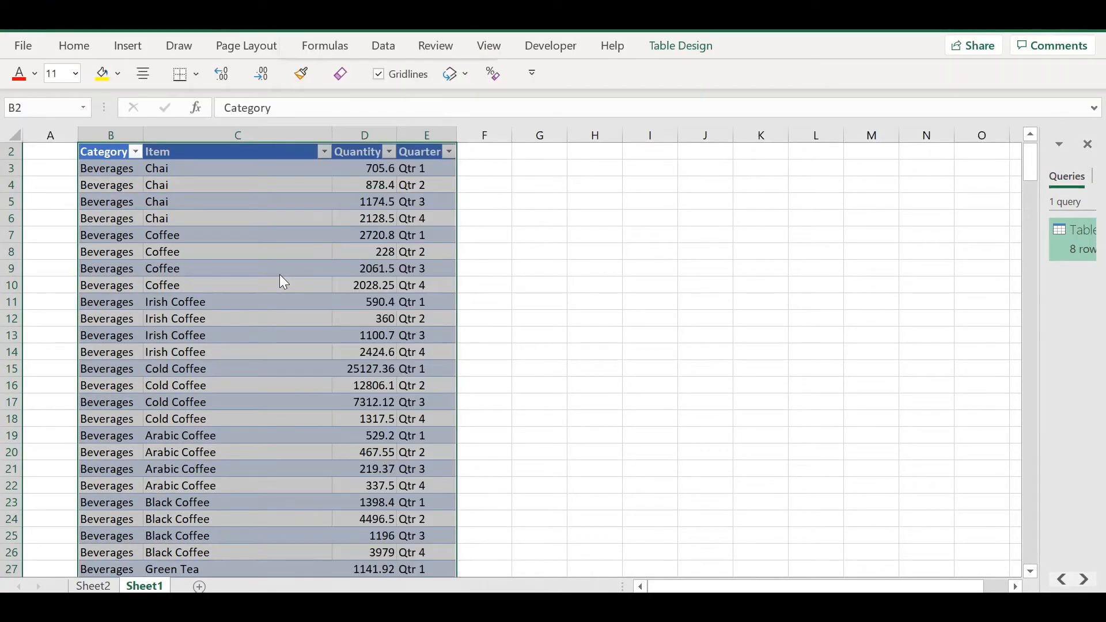
{"action": "right_click", "coordinate": [278, 274]}
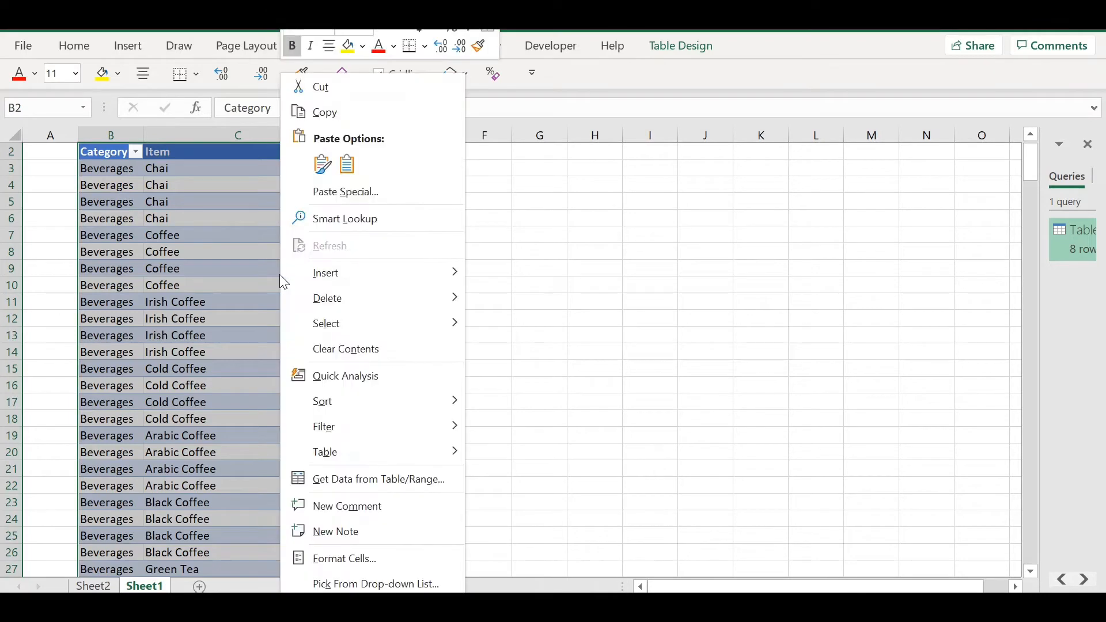
{"action": "left_click", "coordinate": [329, 482]}
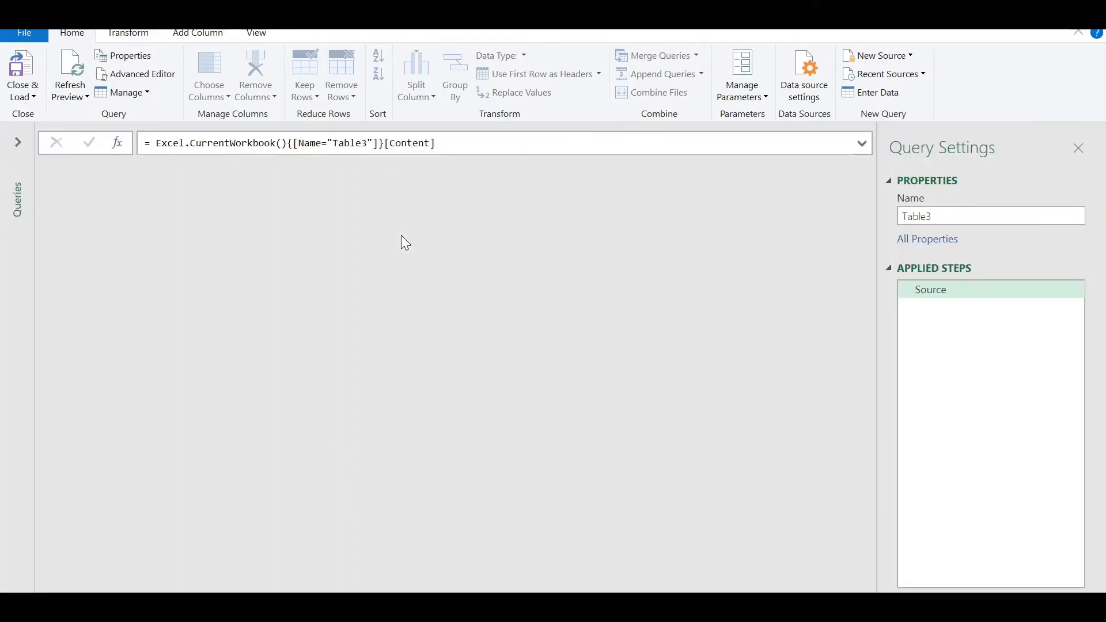
- Rename the query as ItemsInfo
{"action": "double_click", "coordinate": [922, 218]}
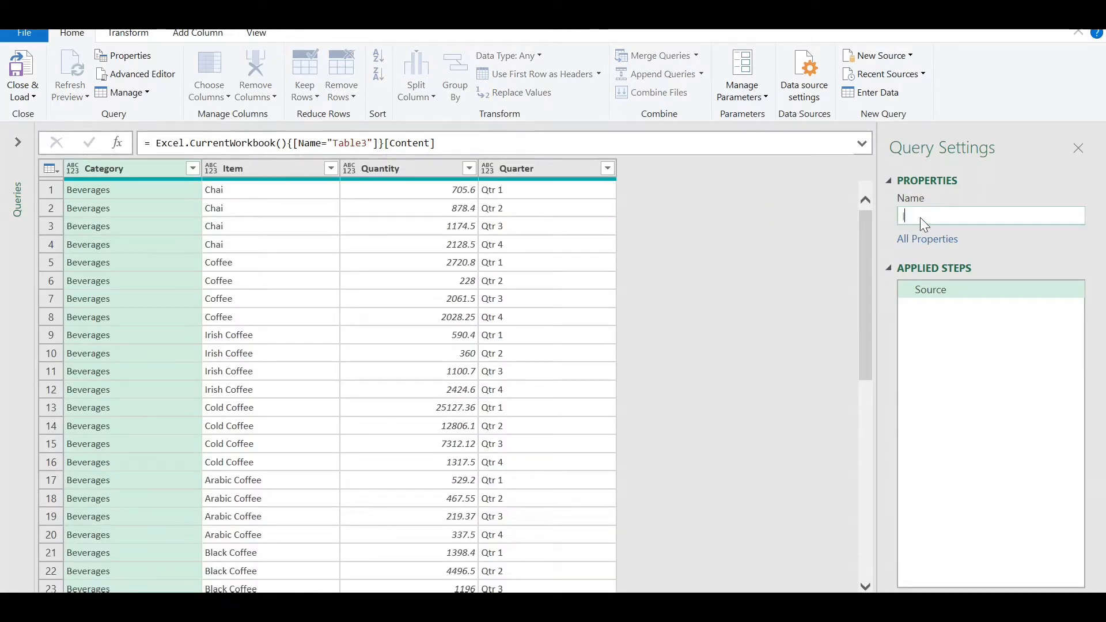
{"action": "type", "text": "Items"}
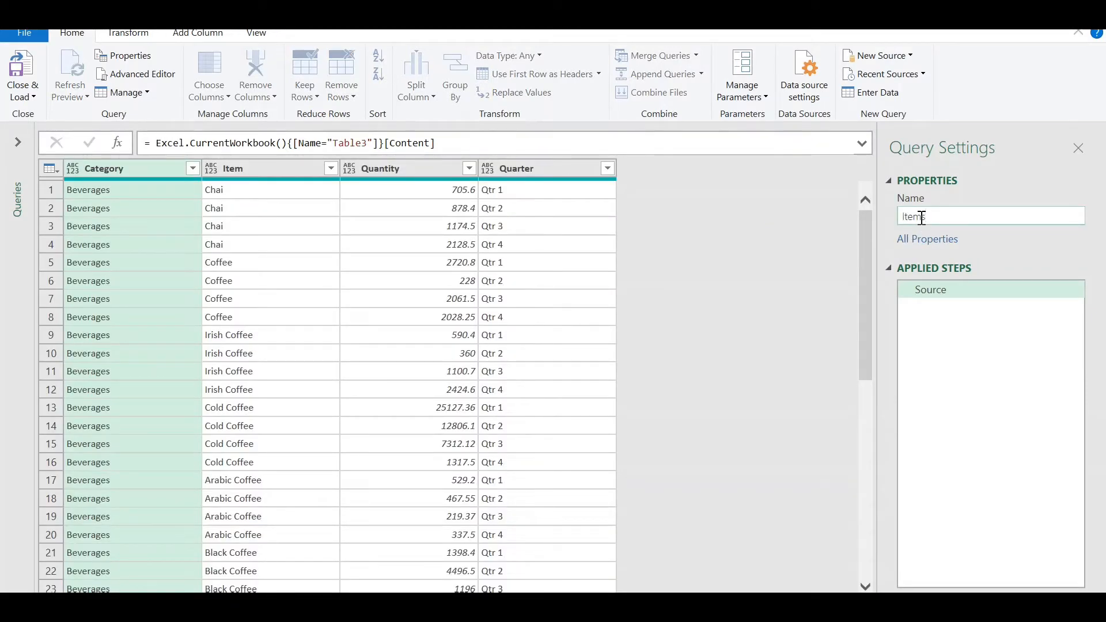
{"action": "type", "text": "Info"}
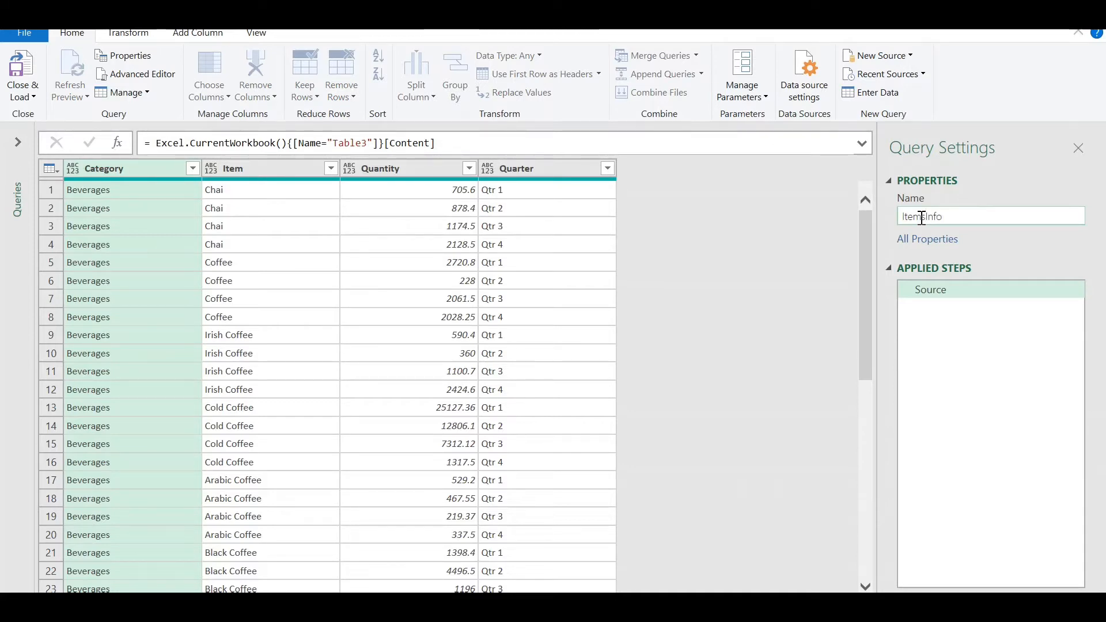
- Remove the duplicate rows based on the Item column
{"action": "left_click", "coordinate": [289, 169]}
{"action": "right_click", "coordinate": [289, 170]}
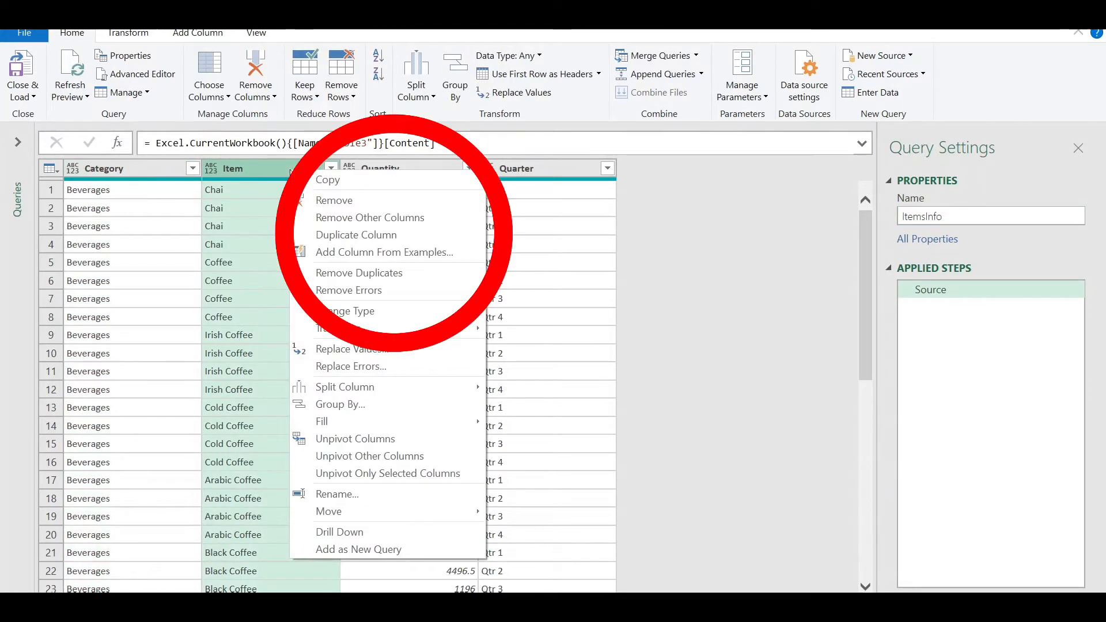
{"action": "left_click", "coordinate": [359, 272]}
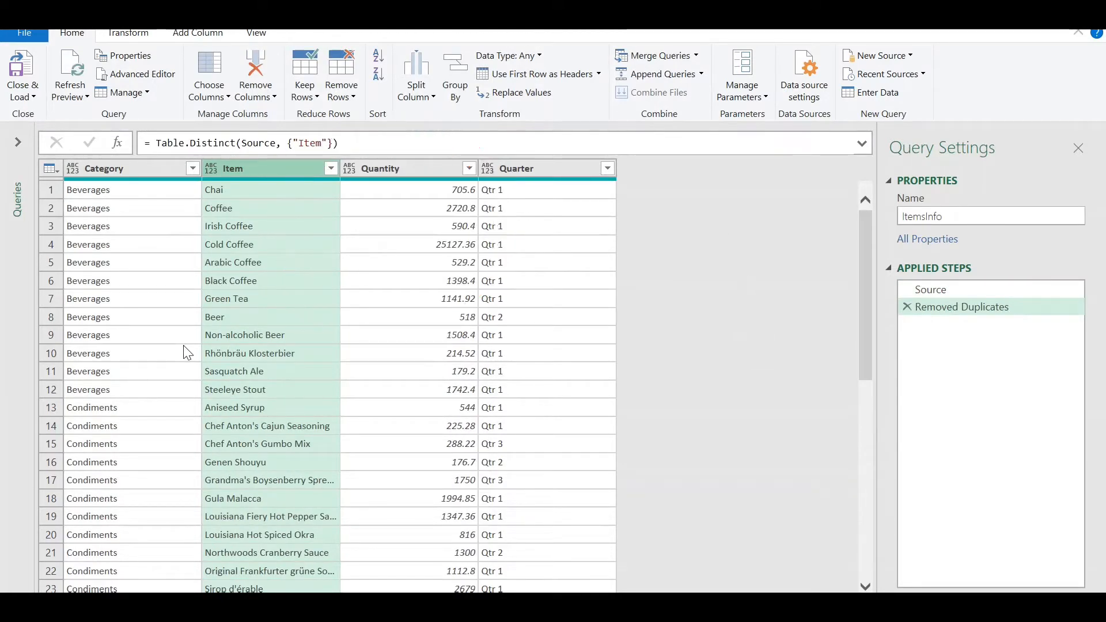
- Group the rows by Category into a new column named "List of items" using the All Rows operation
{"action": "left_click", "coordinate": [140, 170]}
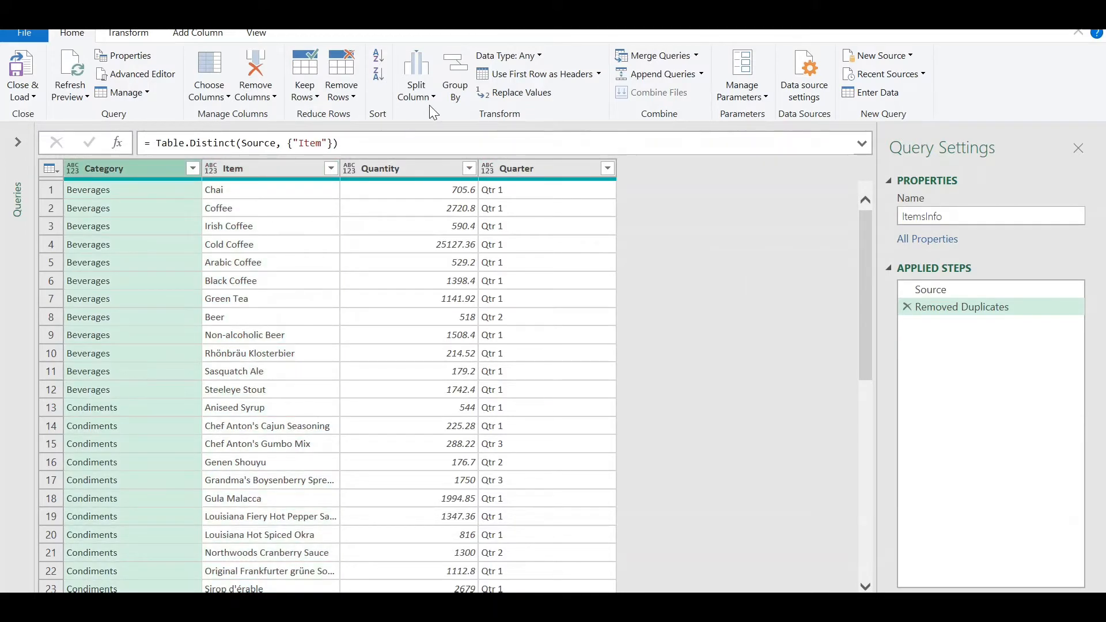
{"action": "left_click", "coordinate": [455, 97]}
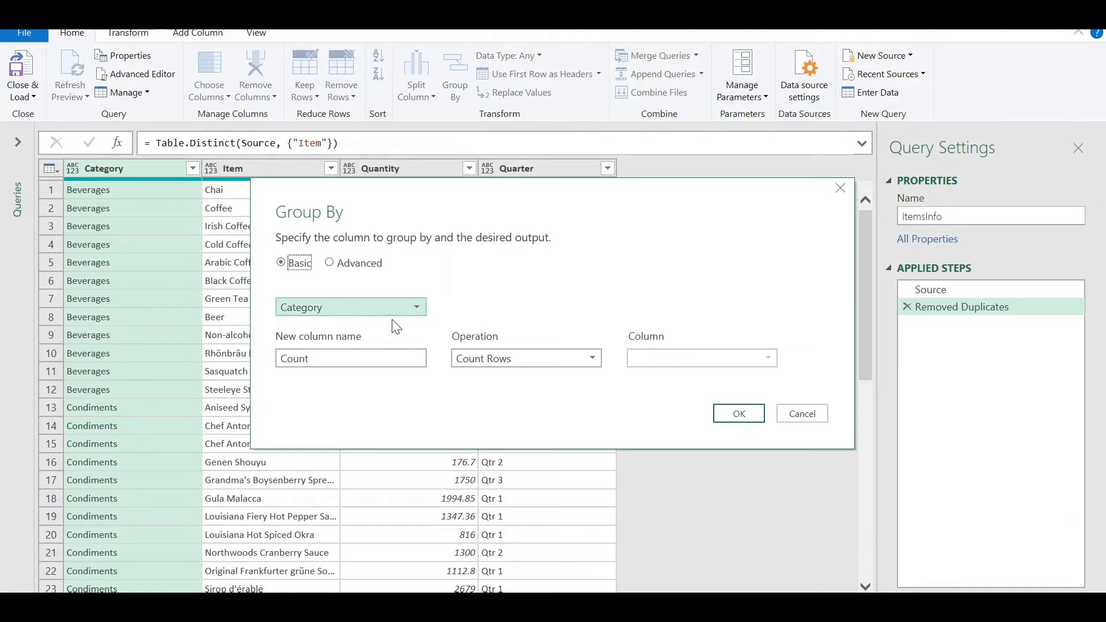
{"action": "left_click_drag", "start_coordinate": [378, 363], "coordinate": [241, 371]}
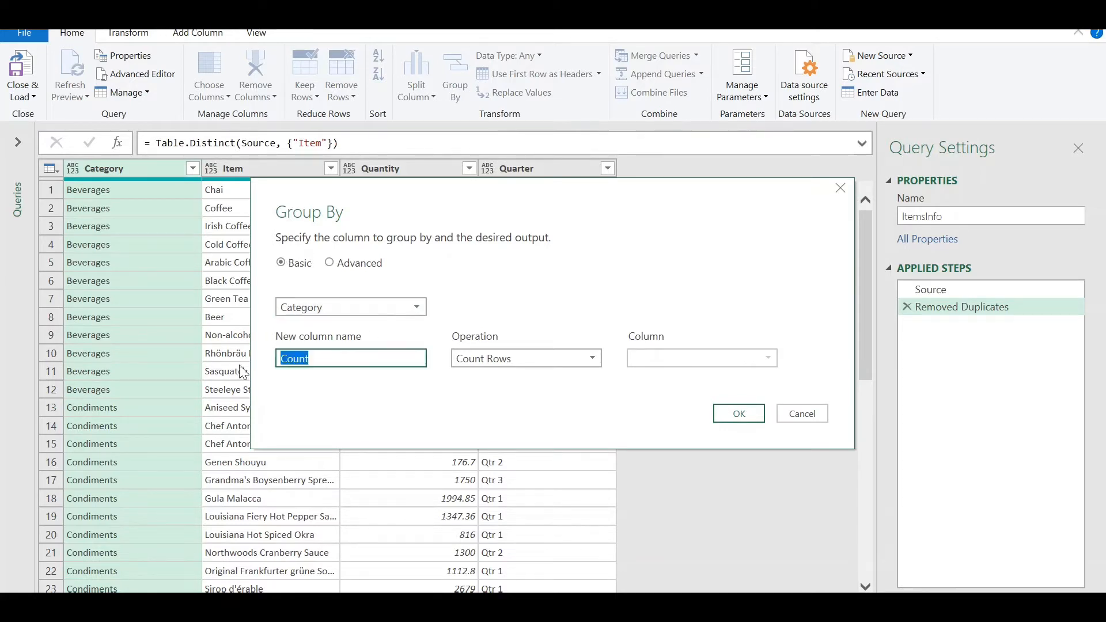
{"action": "type", "text": "LIste"}
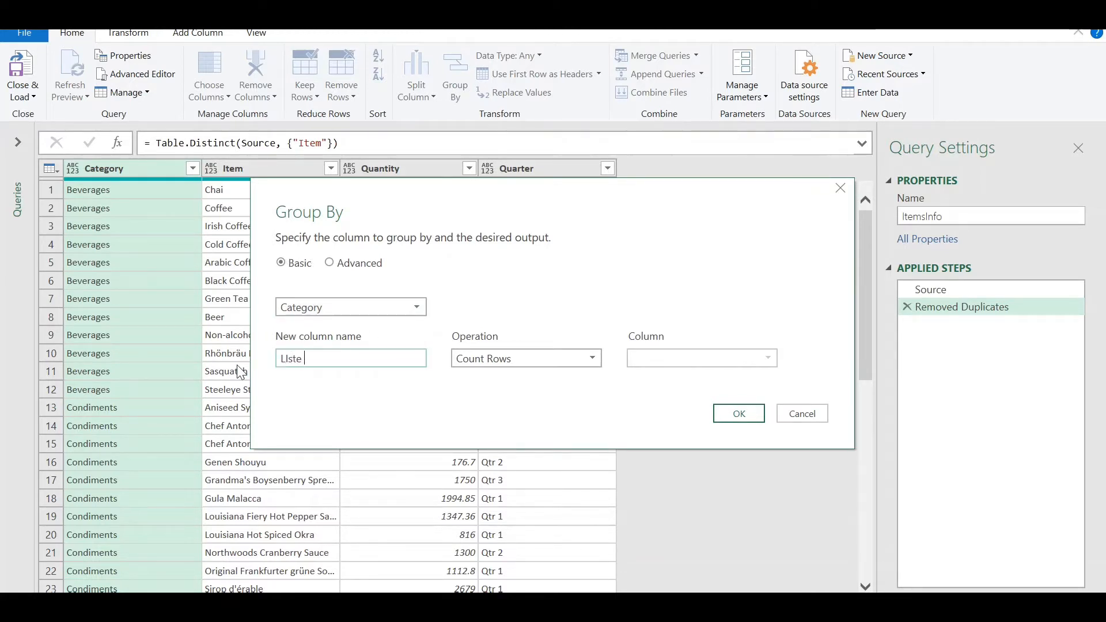
{"action": "key", "text": "BackSpace"}
{"action": "key", "text": "BackSpace"}
{"action": "key", "text": "BackSpace"}
{"action": "key", "text": "BackSpace"}
{"action": "key", "text": "BackSpace"}
{"action": "type", "text": "ist of items"}
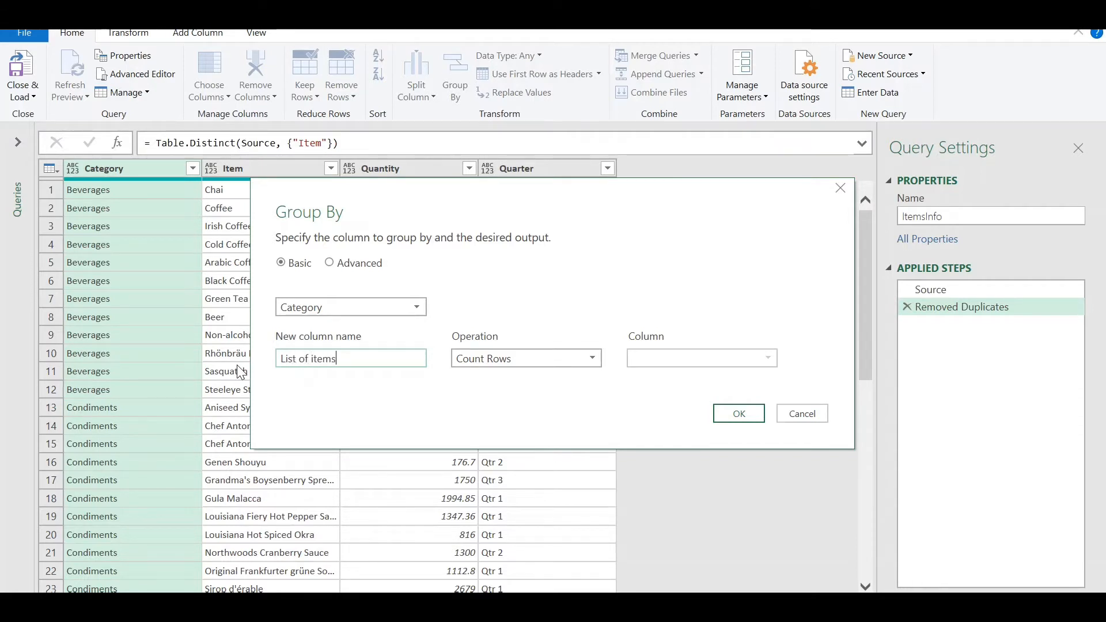
{"action": "left_click", "coordinate": [592, 358]}
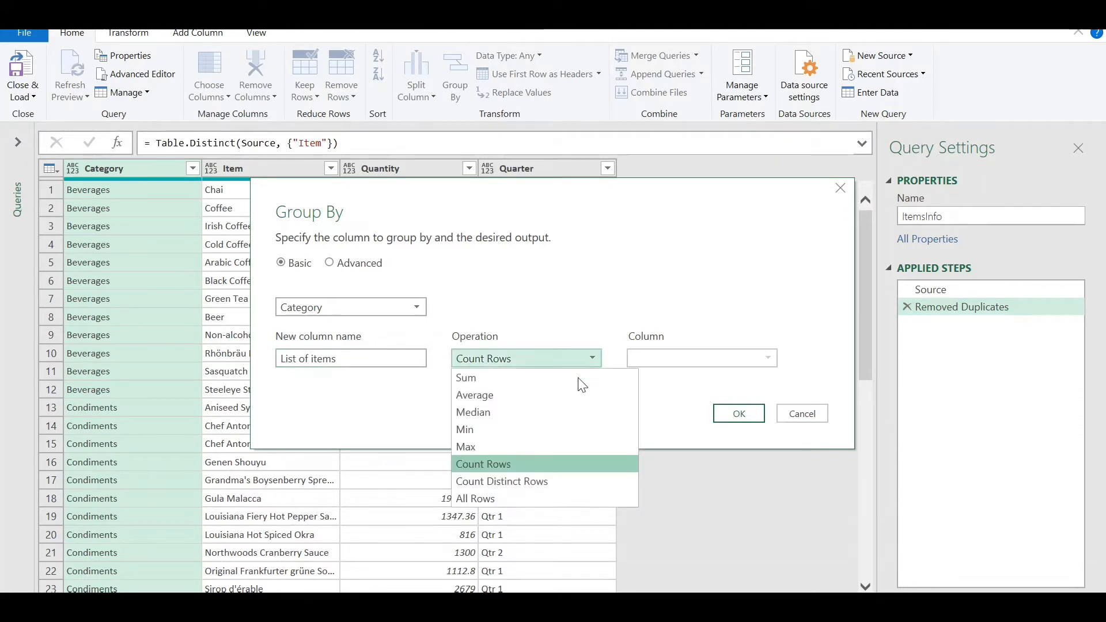
{"action": "left_click", "coordinate": [527, 494]}
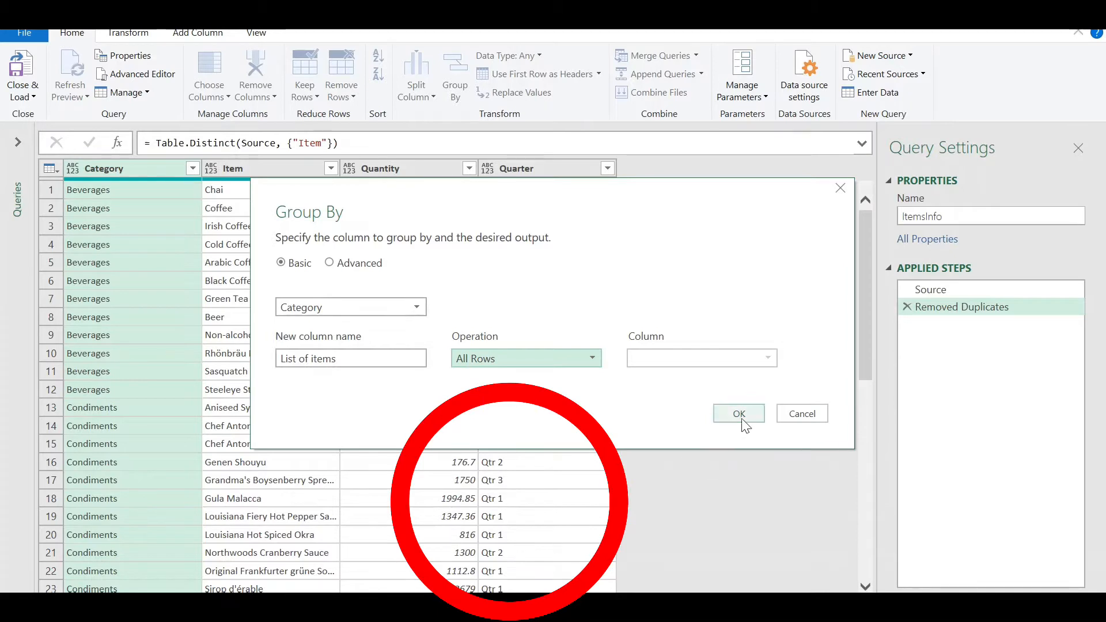
{"action": "left_click", "coordinate": [740, 415]}
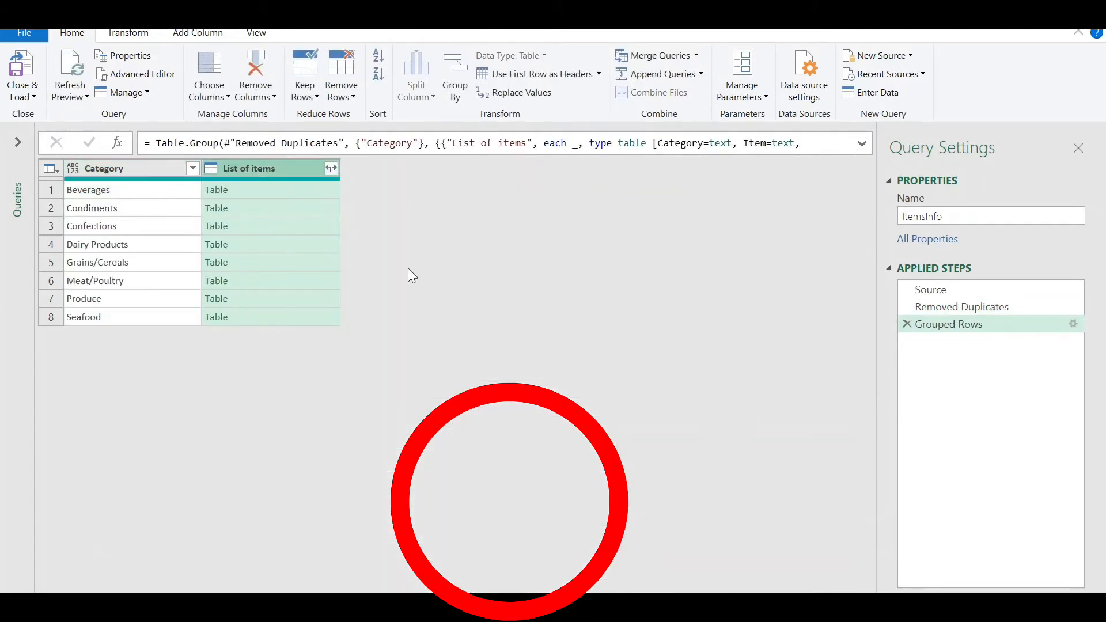
- Preview the rows in the nested table grouped under Beverages
{"action": "left_click", "coordinate": [241, 190]}
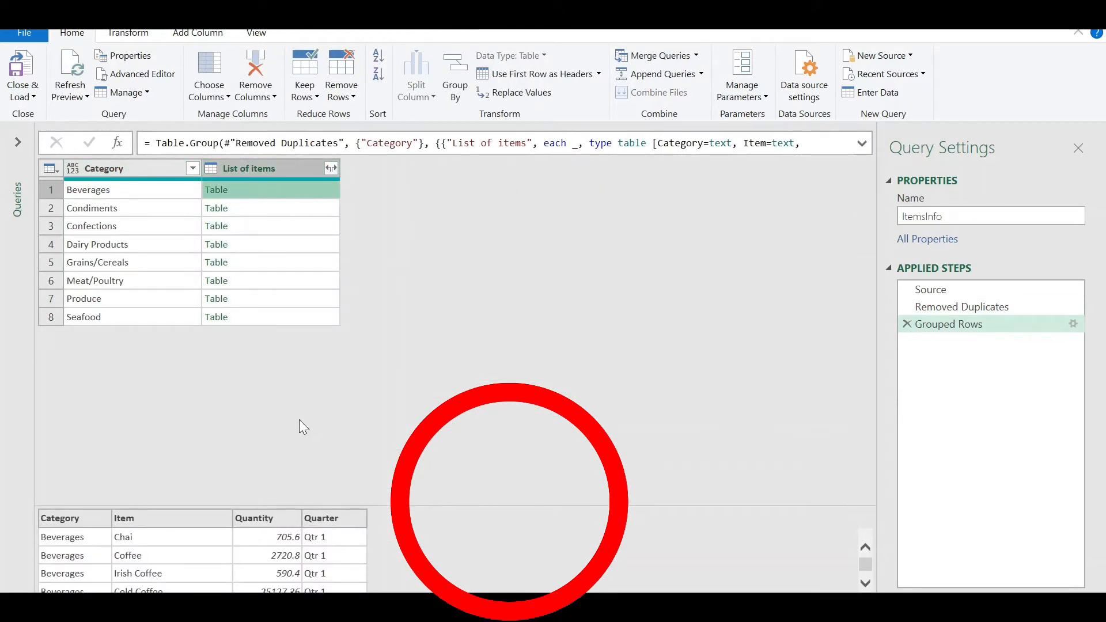
{"action": "left_click", "coordinate": [866, 583]}
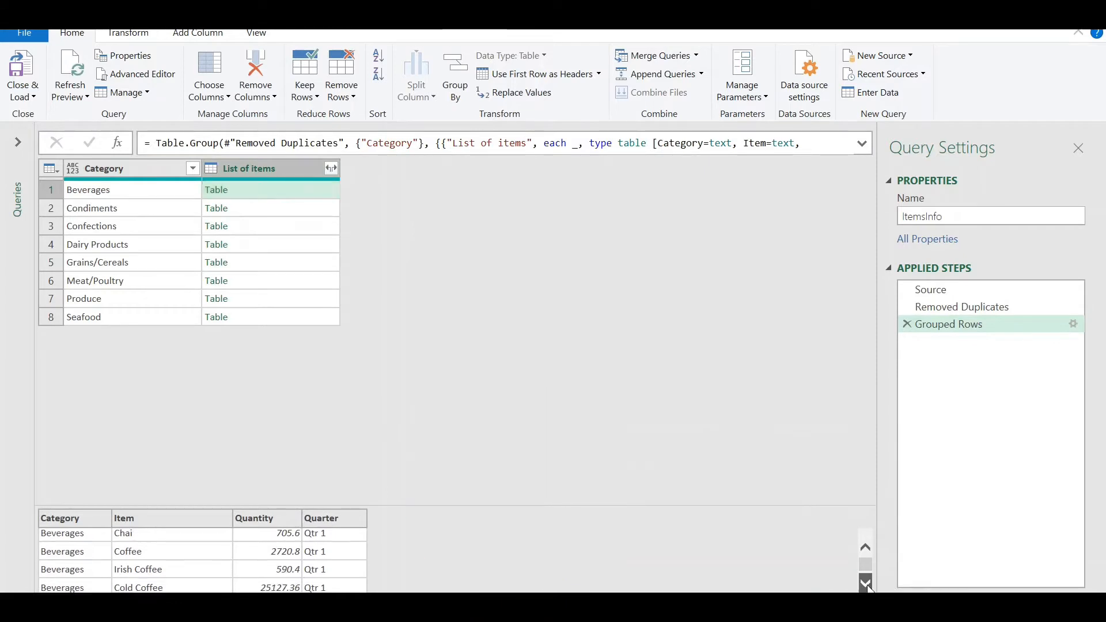
- Examine the nested tables grouped under Beverages, Condiments, Confections and Seafood in the List of items column
{"action": "left_click", "coordinate": [866, 583]}
{"action": "left_click", "coordinate": [865, 583]}
{"action": "left_click", "coordinate": [866, 583]}
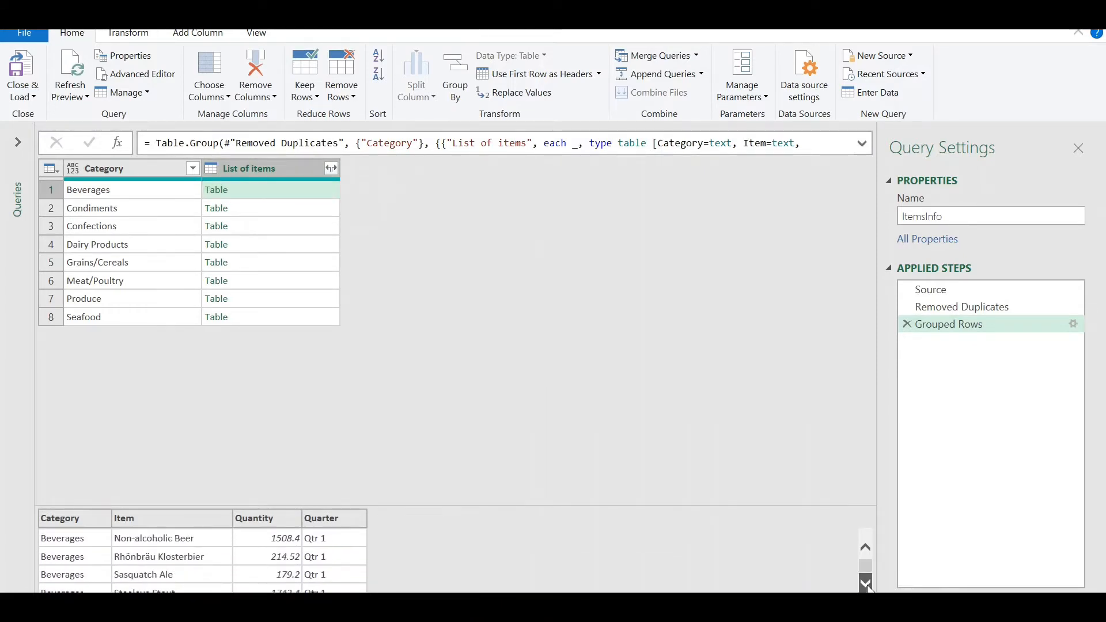
{"action": "left_click", "coordinate": [284, 210]}
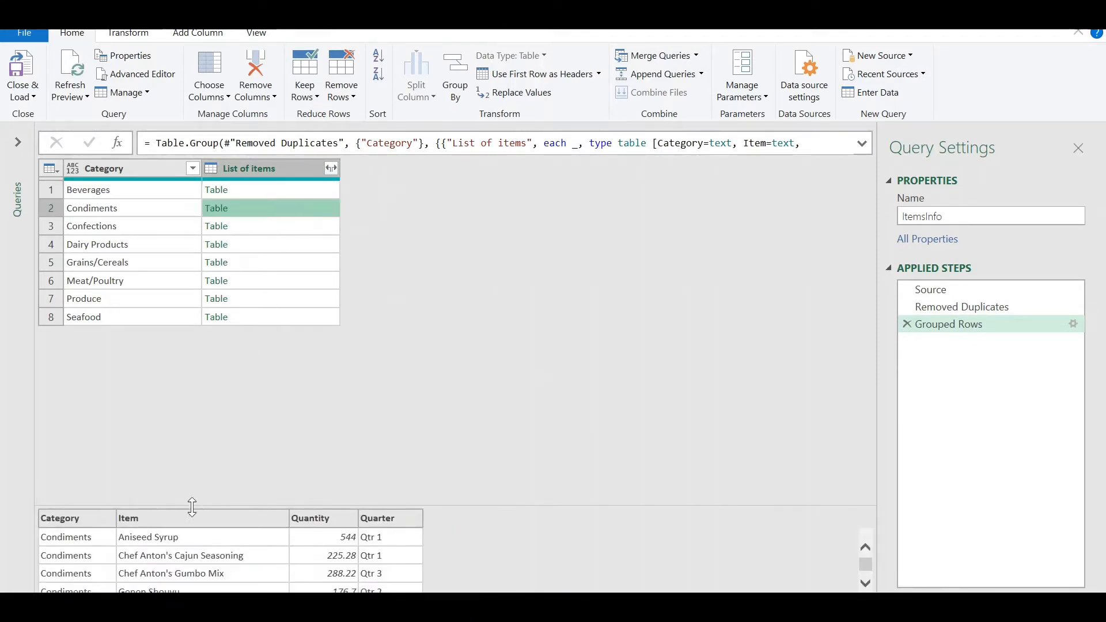
{"action": "left_click", "coordinate": [865, 583]}
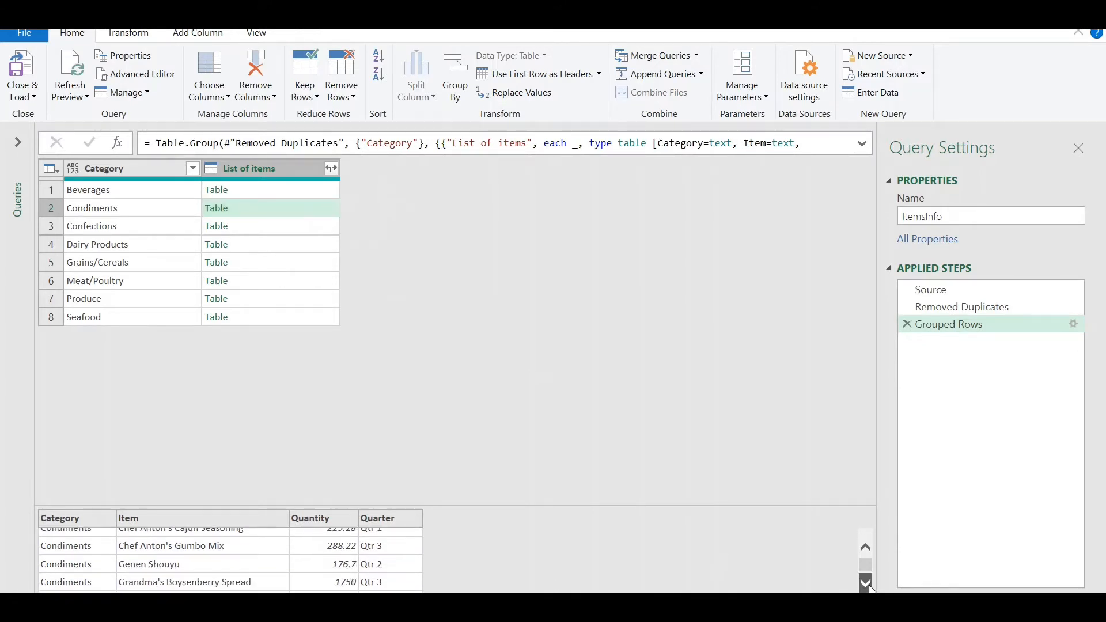
{"action": "left_click", "coordinate": [866, 583]}
{"action": "left_click", "coordinate": [866, 582]}
{"action": "left_click", "coordinate": [286, 228]}
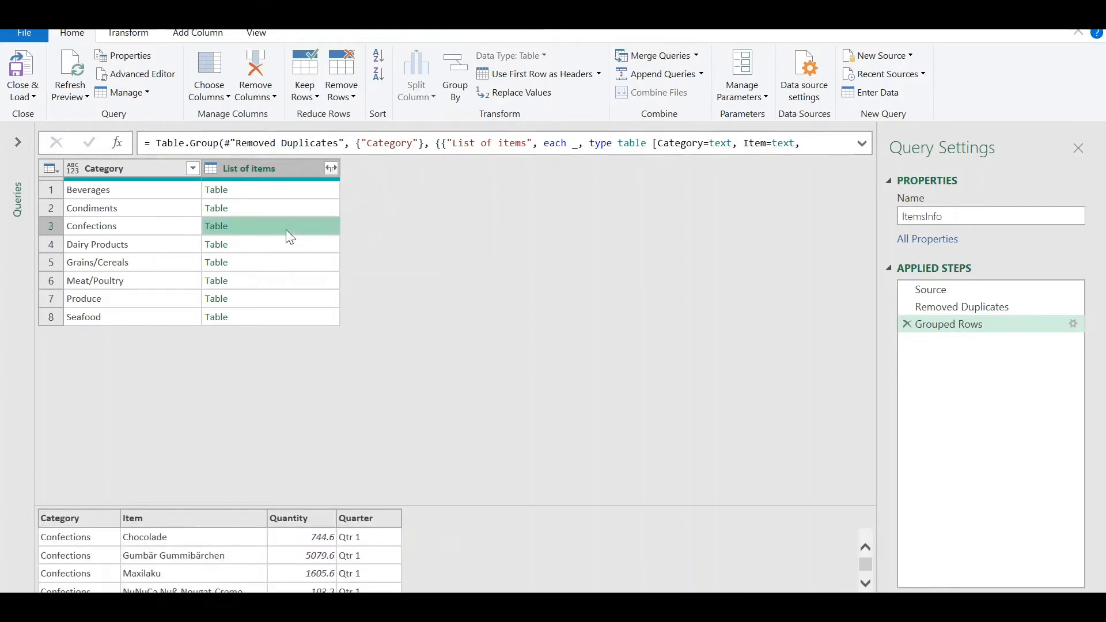
{"action": "scroll", "coordinate": [219, 556], "scroll_direction": "down", "scroll_amount": 3}
{"action": "left_click", "coordinate": [236, 317]}
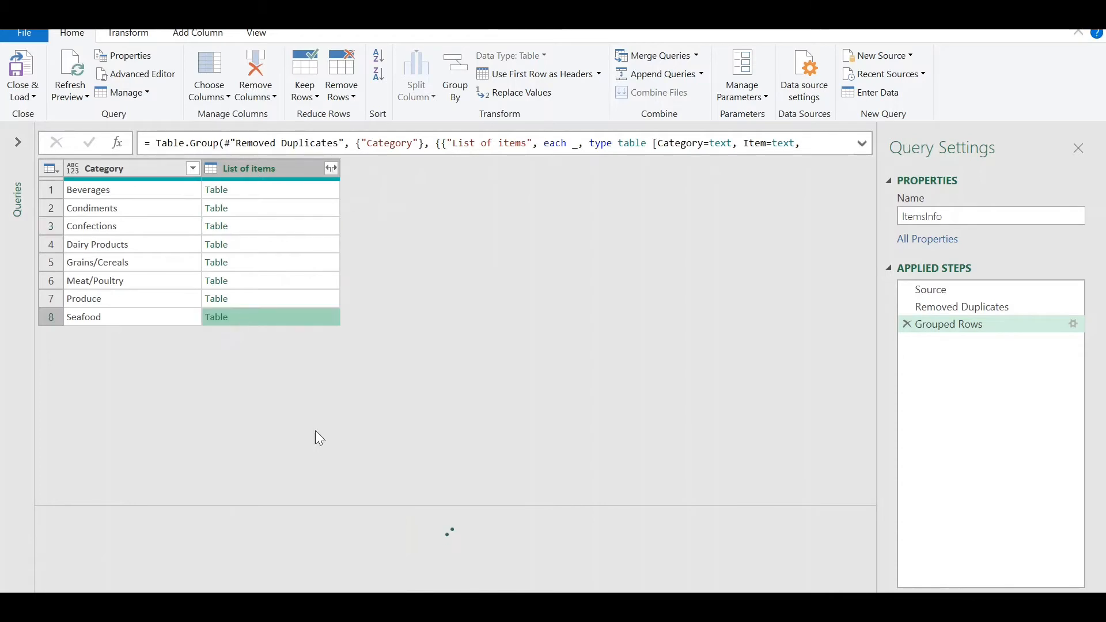
{"action": "scroll", "coordinate": [230, 556], "scroll_direction": "down", "scroll_amount": 2}
{"action": "scroll", "coordinate": [230, 558], "scroll_direction": "down", "scroll_amount": 2}
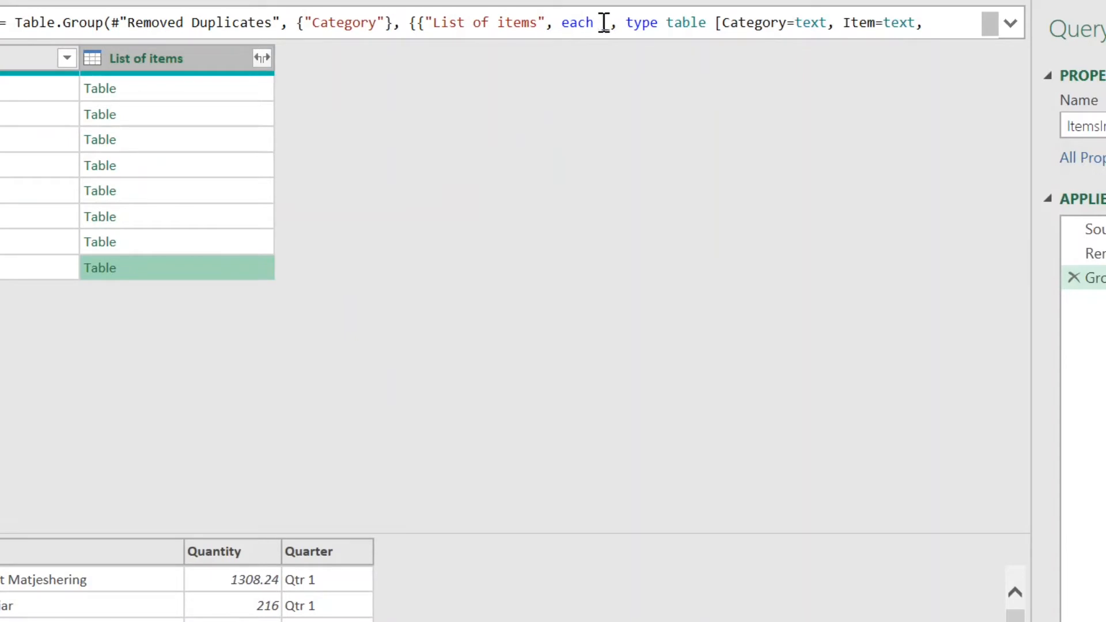
- Replace the underscore after "each" in the Grouped Rows formula with Text.Combine([Item],", ") to merge each category's items
{"action": "left_click", "coordinate": [603, 23]}
{"action": "type", "text": "Text.Co"}
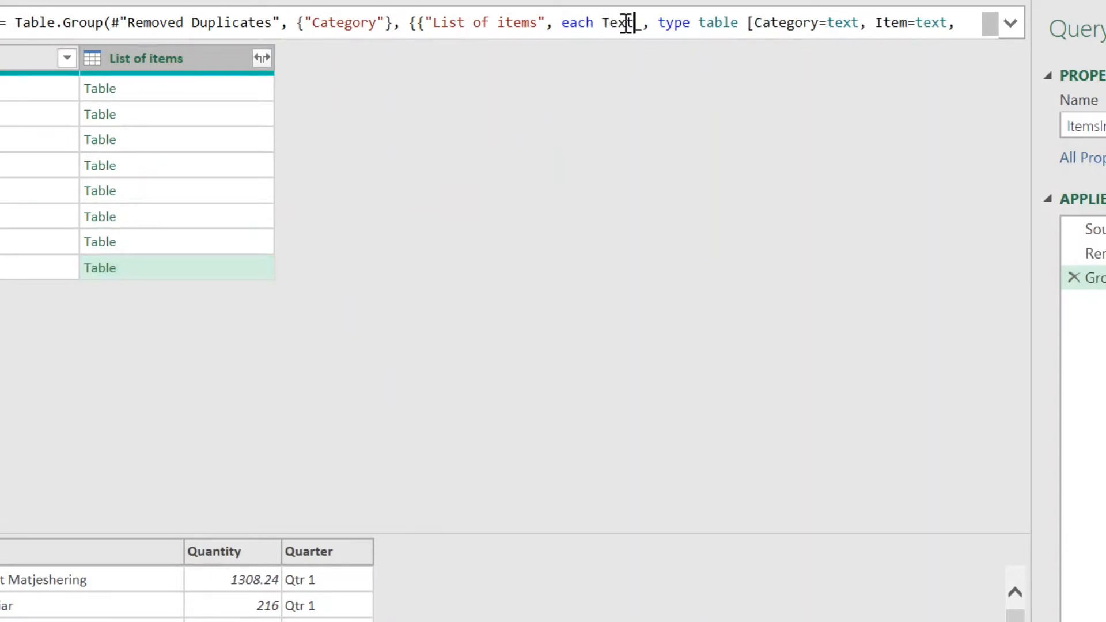
{"action": "key", "text": "Tab"}
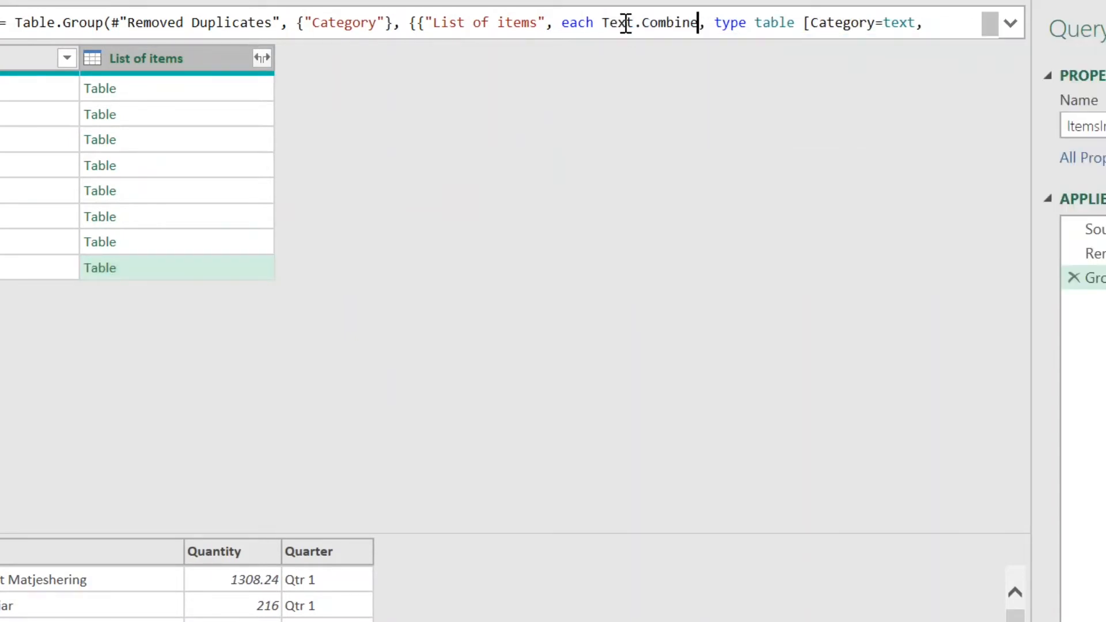
{"action": "type", "text": "("}
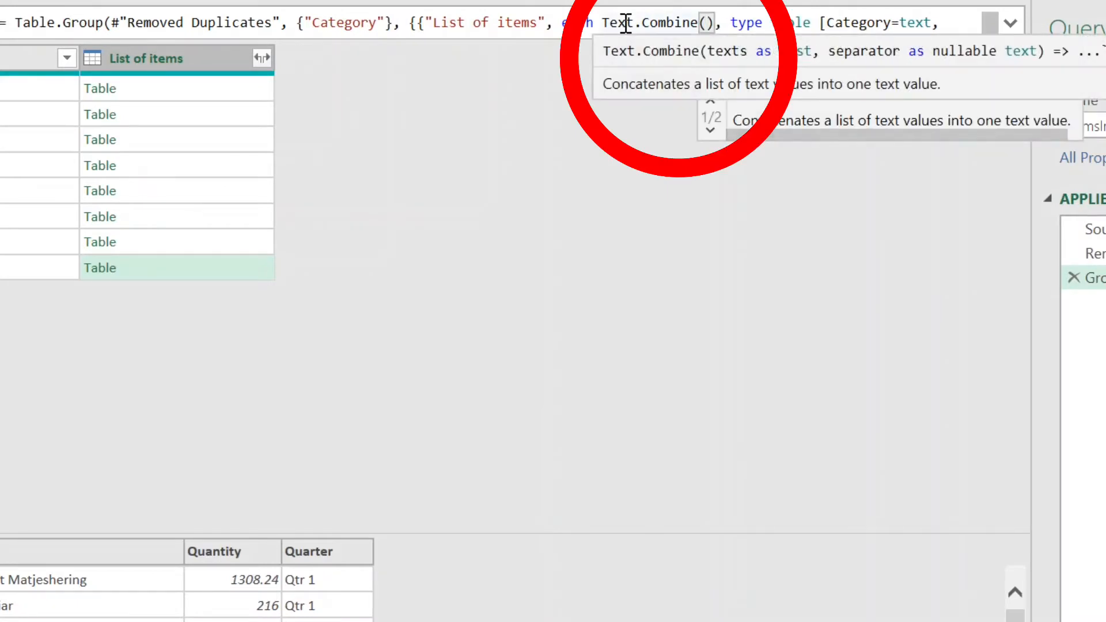
{"action": "type", "text": "[Item"}
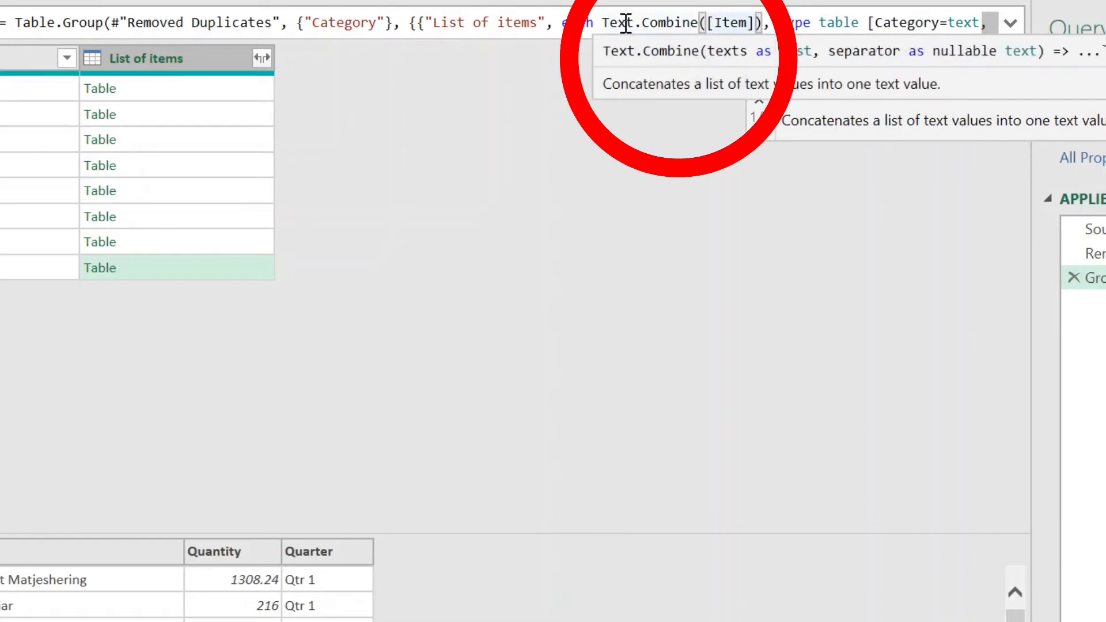
{"action": "type", "text": "],\""}
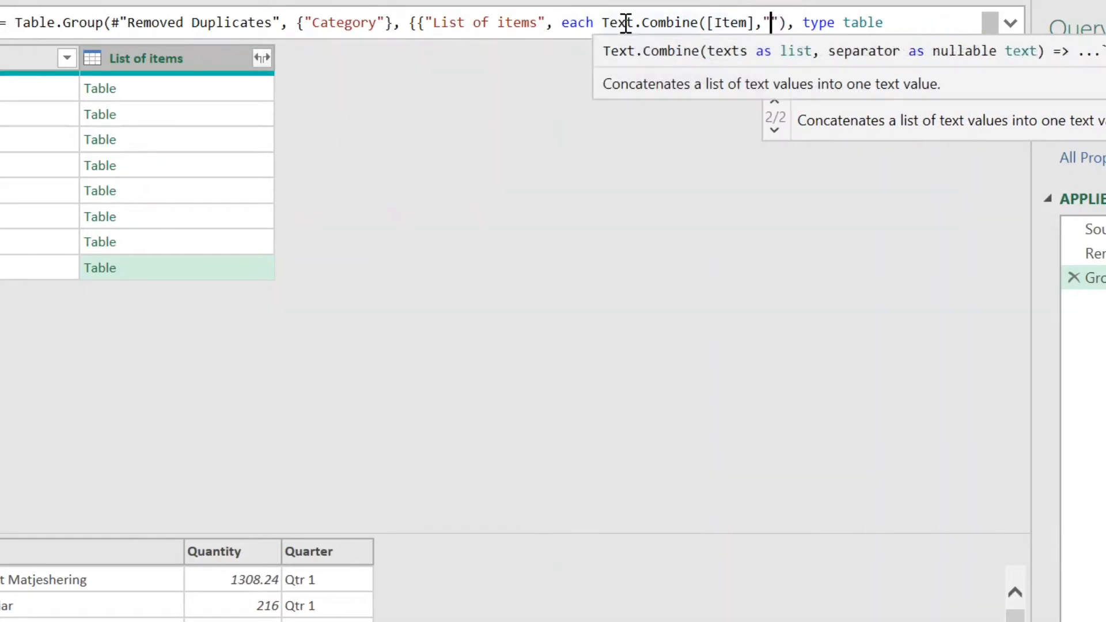
{"action": "type", "text": ","}
{"action": "key", "text": "Right"}
{"action": "key", "text": "Right"}
{"action": "key", "text": "Right"}
{"action": "key", "text": "Right"}
{"action": "key", "text": "Right"}
{"action": "key", "text": "Right"}
{"action": "key", "text": "Right"}
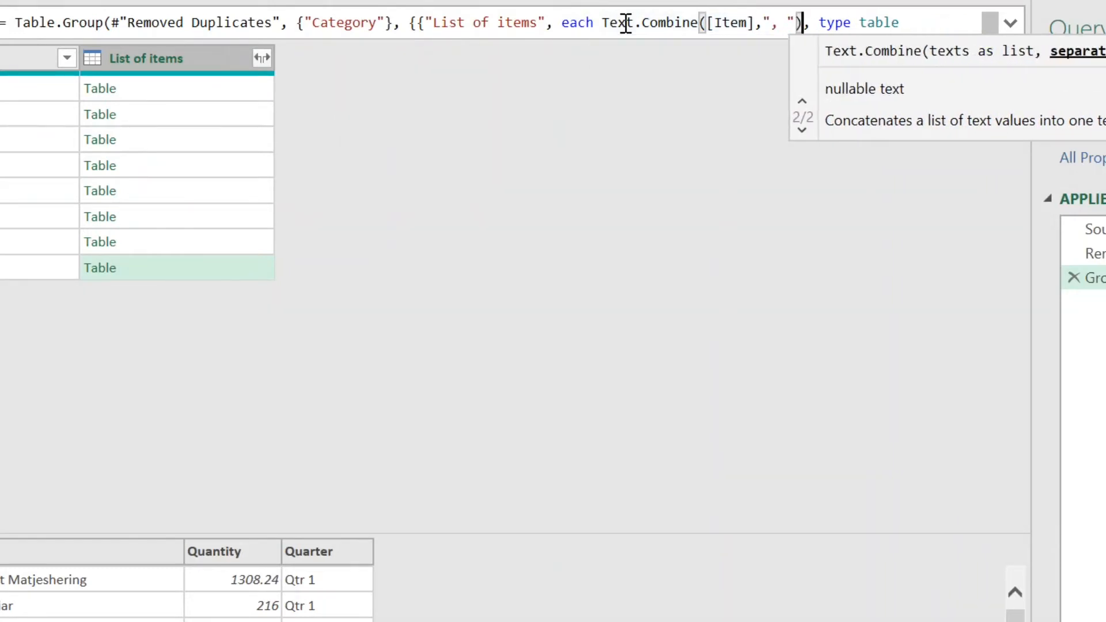
- Change the List of items column's type in the grouping formula from the table definition to type text
{"action": "left_click", "coordinate": [1011, 24]}
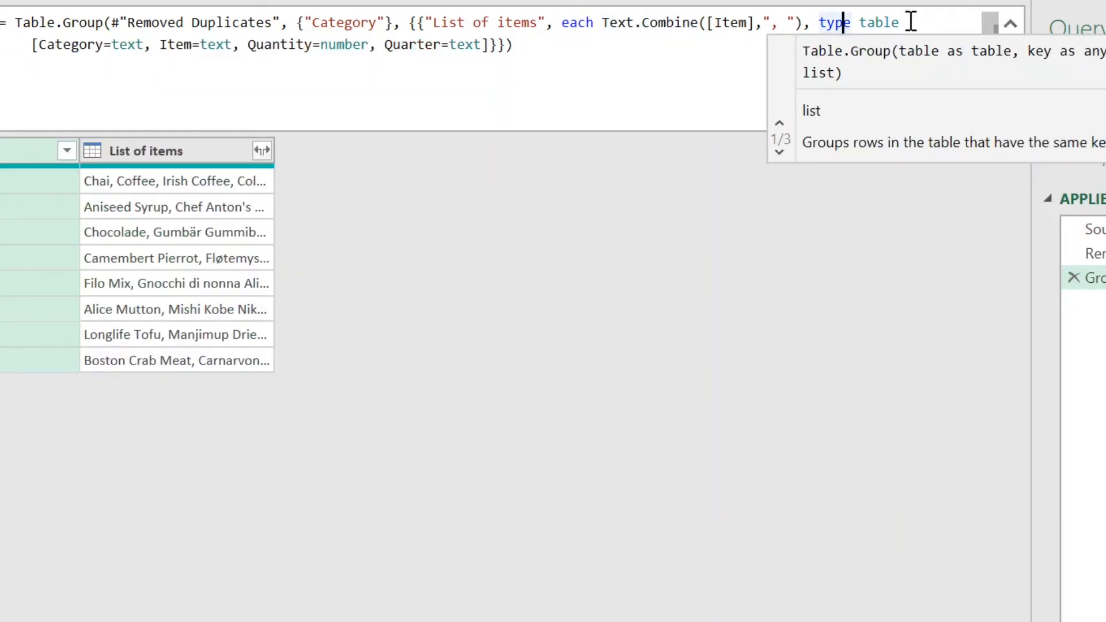
{"action": "left_click_drag", "start_coordinate": [861, 22], "coordinate": [488, 44]}
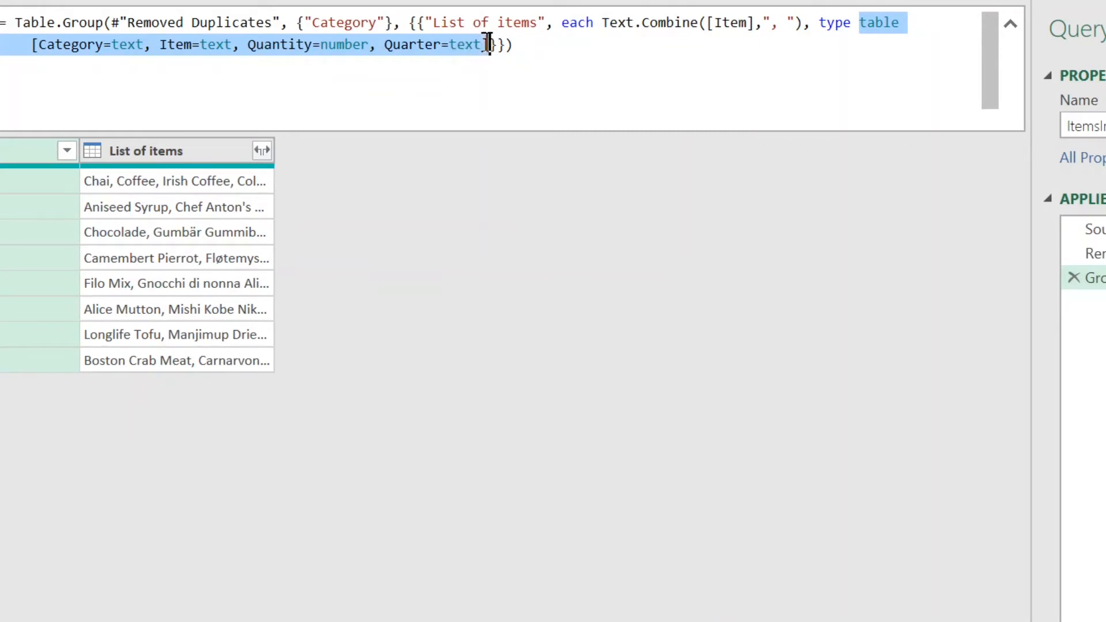
{"action": "type", "text": "text"}
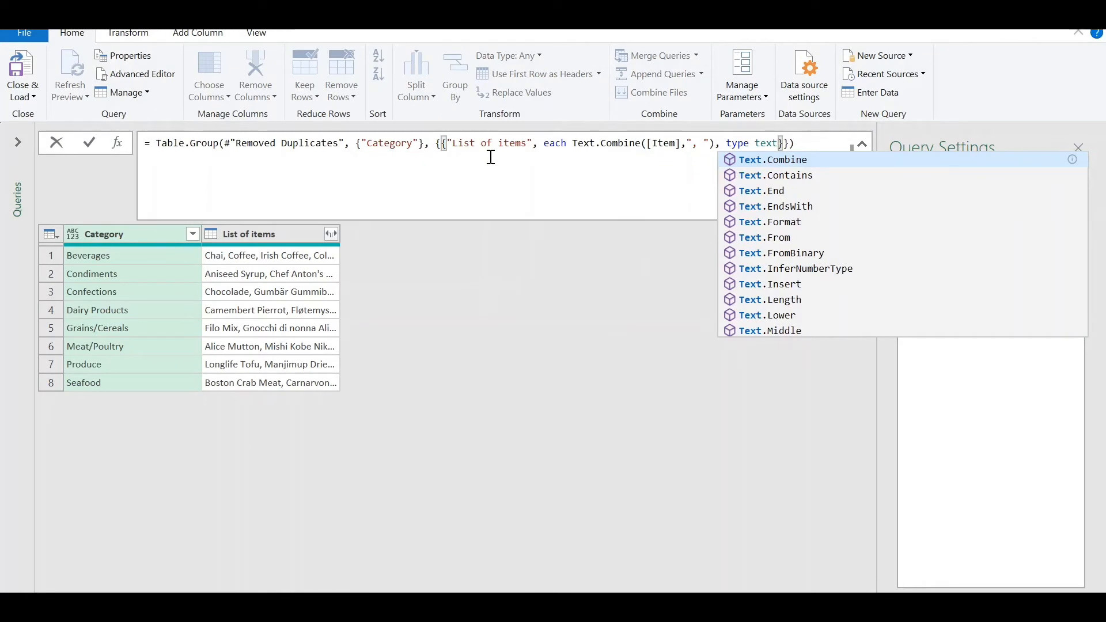
{"action": "key", "text": "Right"}
{"action": "key", "text": "Right"}
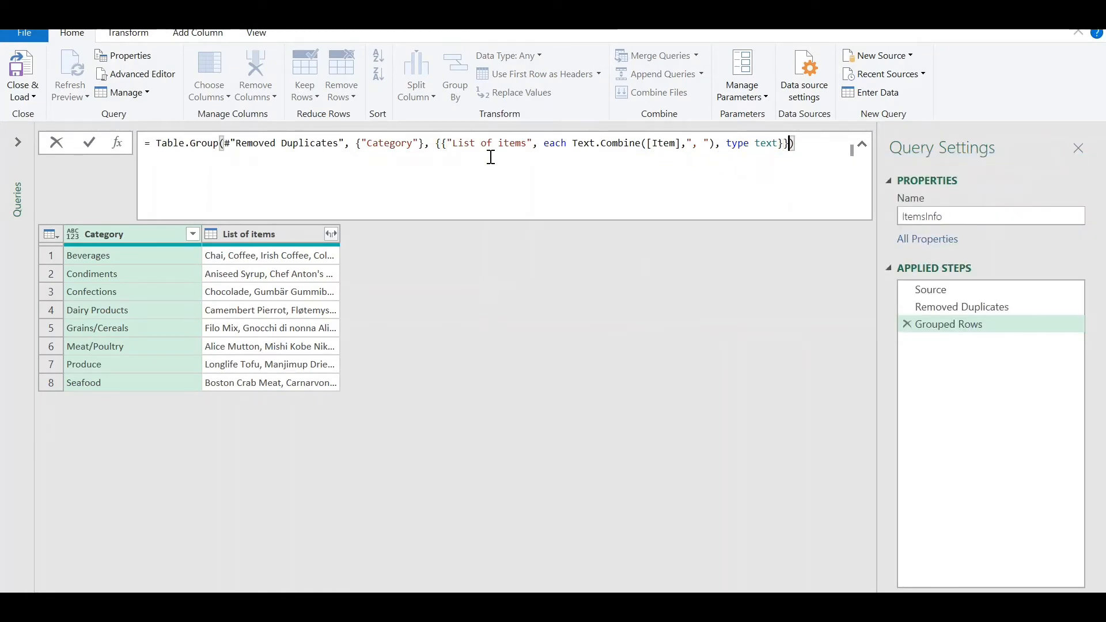
{"action": "key", "text": "Right"}
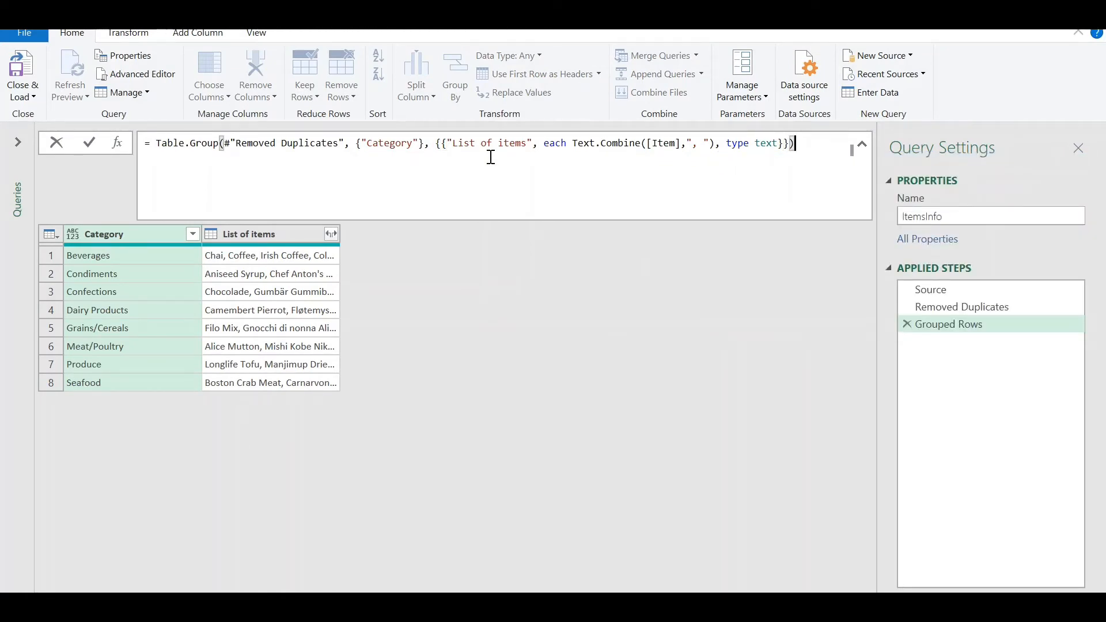
{"action": "left_click", "coordinate": [89, 144]}
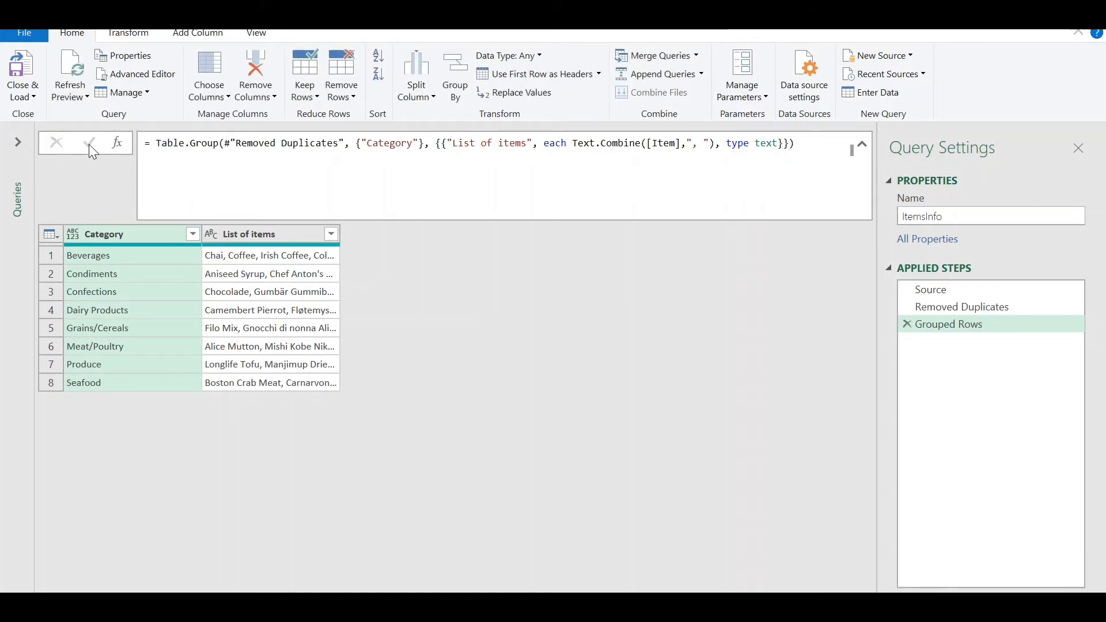
- Examine the full combined item text of each category in the List of items column
{"action": "left_click", "coordinate": [259, 254]}
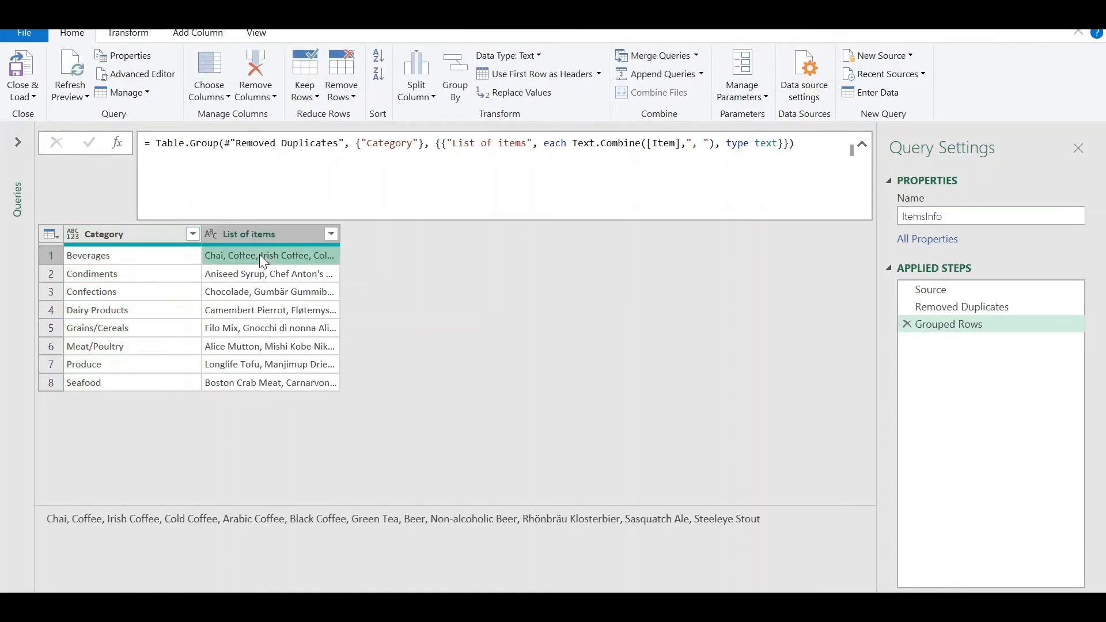
{"action": "left_click", "coordinate": [261, 274]}
{"action": "left_click", "coordinate": [246, 293]}
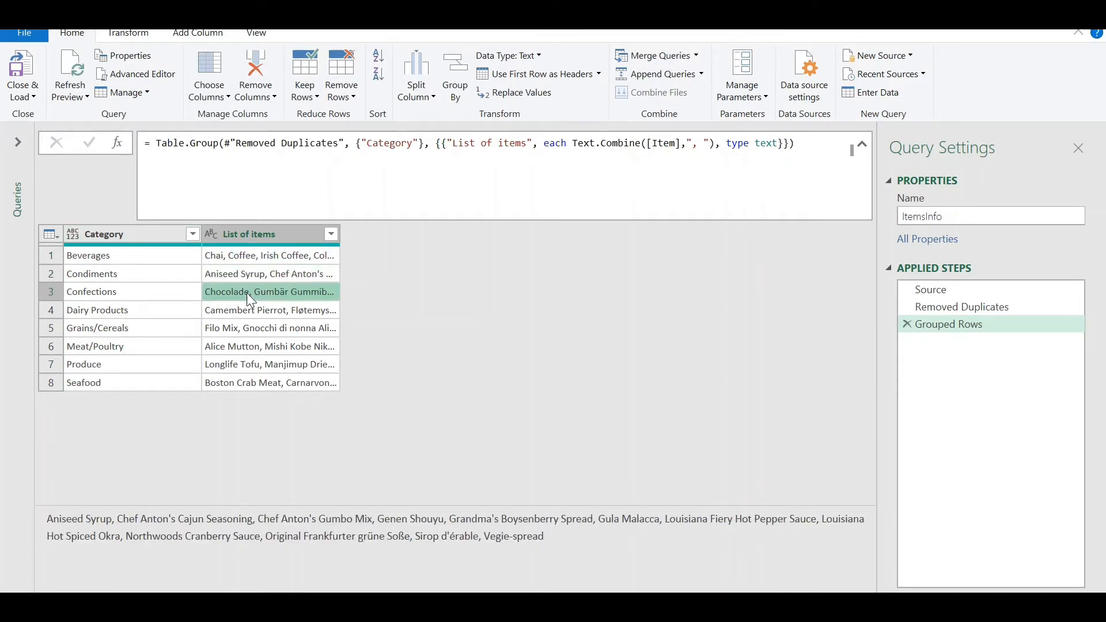
{"action": "left_click", "coordinate": [256, 310]}
{"action": "left_click", "coordinate": [270, 329]}
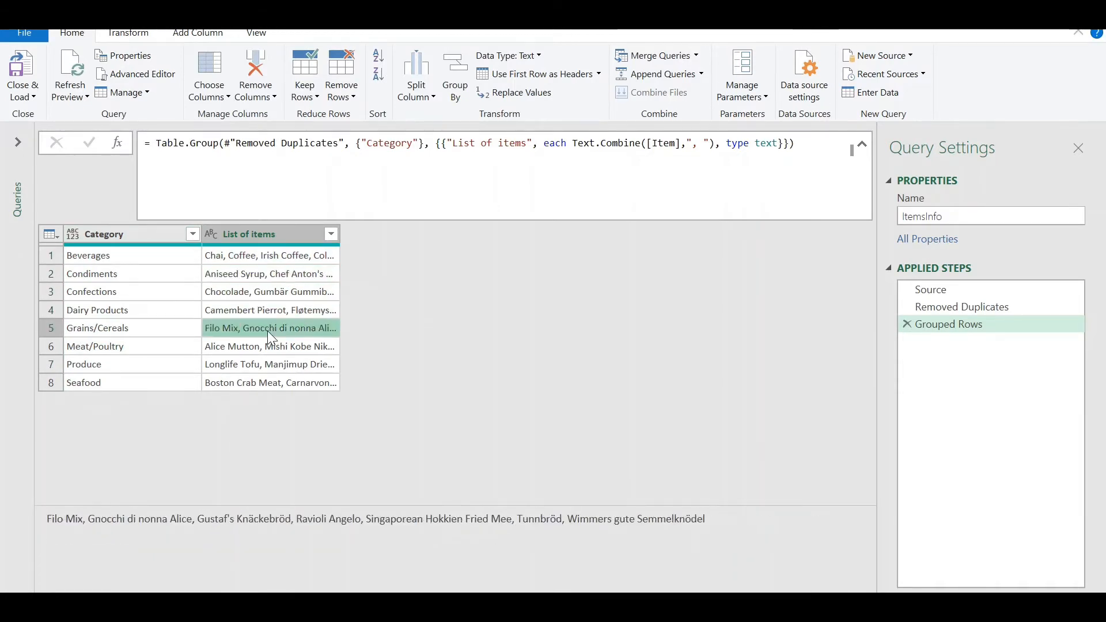
{"action": "left_click", "coordinate": [291, 346]}
{"action": "left_click", "coordinate": [292, 364]}
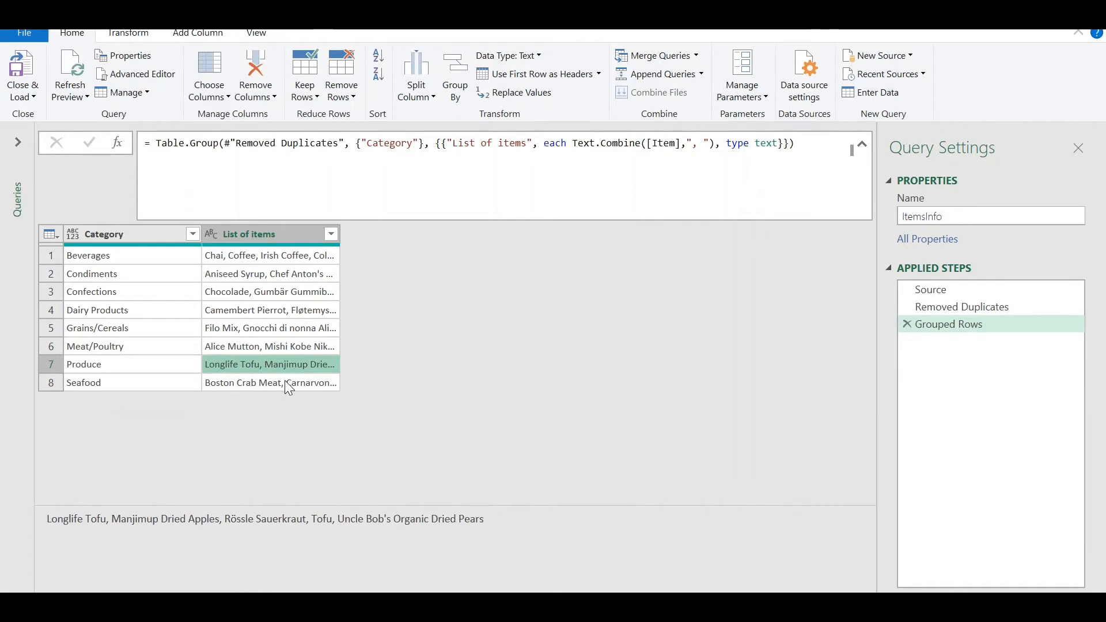
{"action": "left_click", "coordinate": [284, 380]}
{"action": "left_click", "coordinate": [256, 253]}
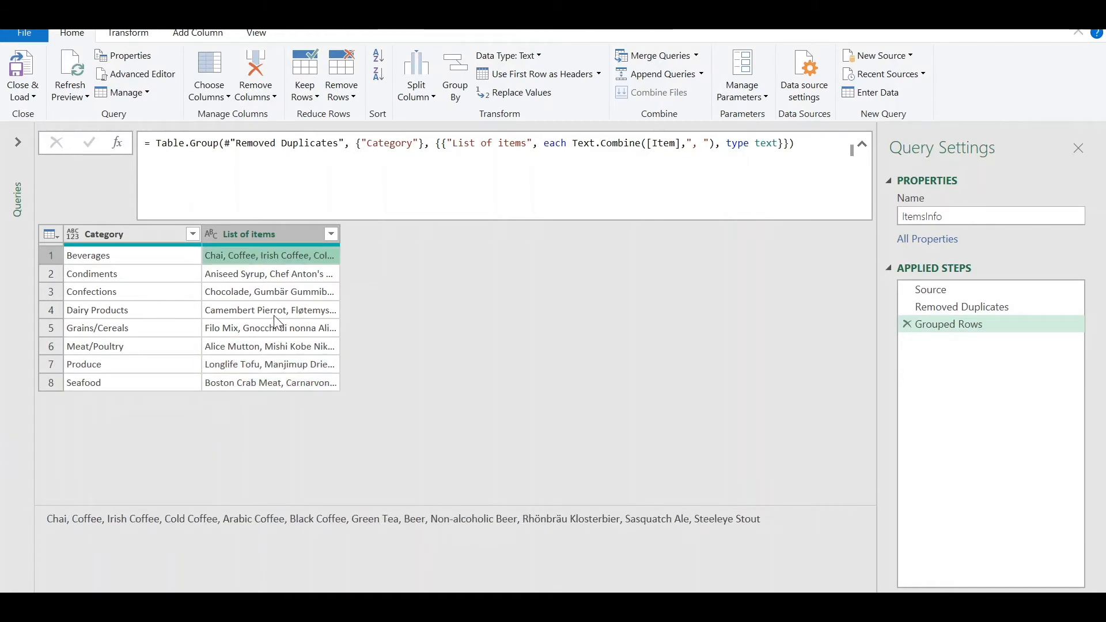
- Start a custom column named "Number of items in category"
{"action": "left_click", "coordinate": [185, 36]}
{"action": "left_click", "coordinate": [82, 75]}
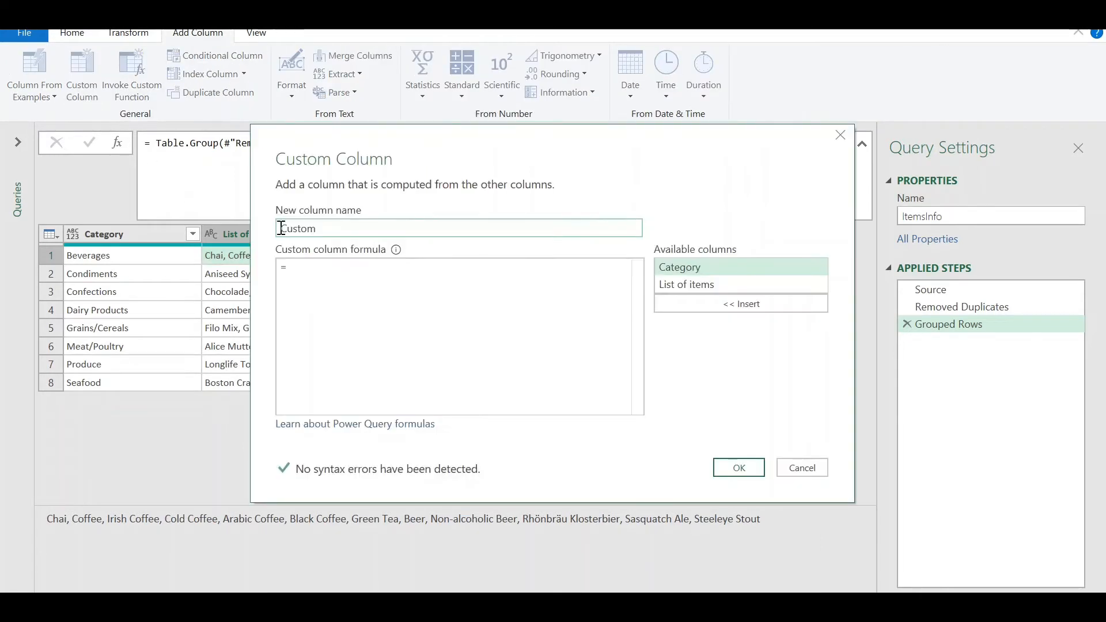
{"action": "double_click", "coordinate": [281, 229]}
{"action": "type", "text": "Number of items"}
{"action": "key", "text": "Tab"}
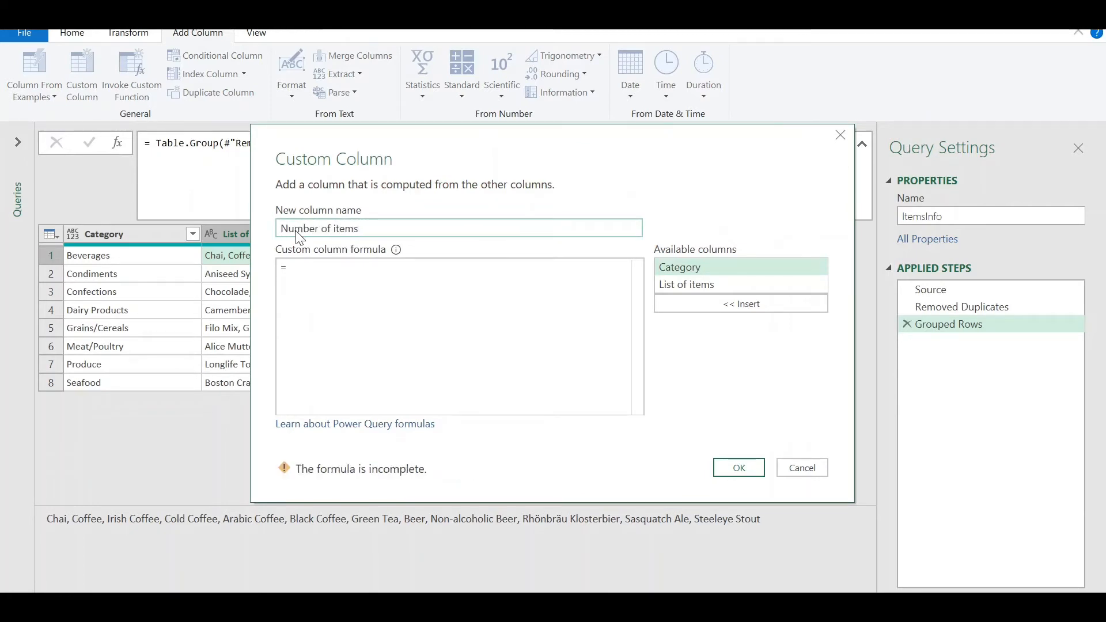
{"action": "type", "text": "ems in category"}
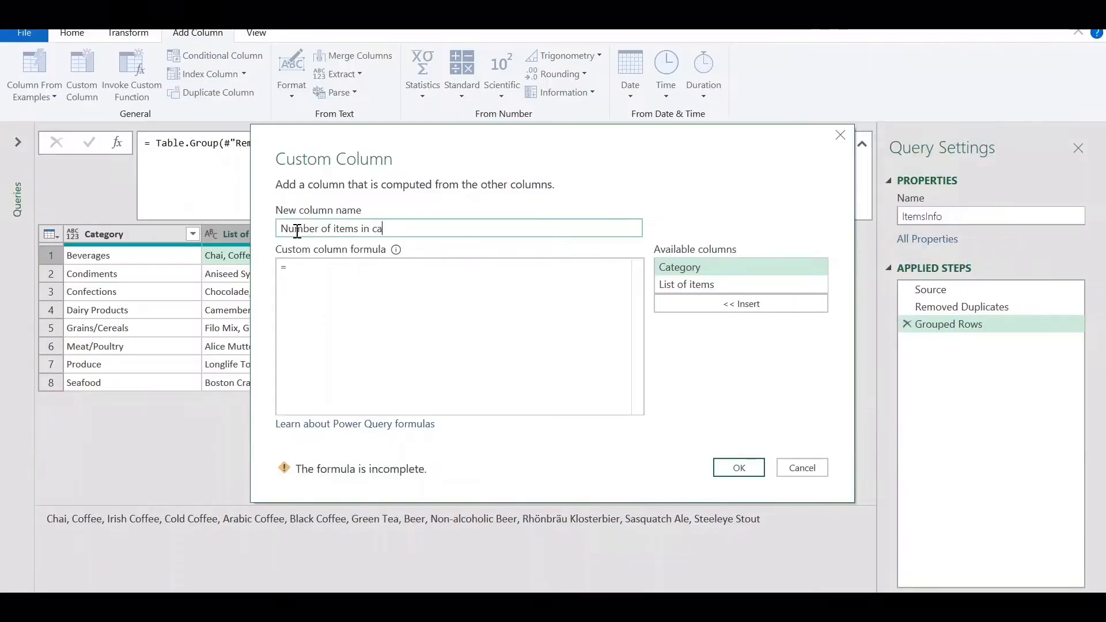
- Create the custom column with the formula Text.Split([List of items],", ") and preview the resulting list for Beverages
{"action": "left_click", "coordinate": [328, 271]}
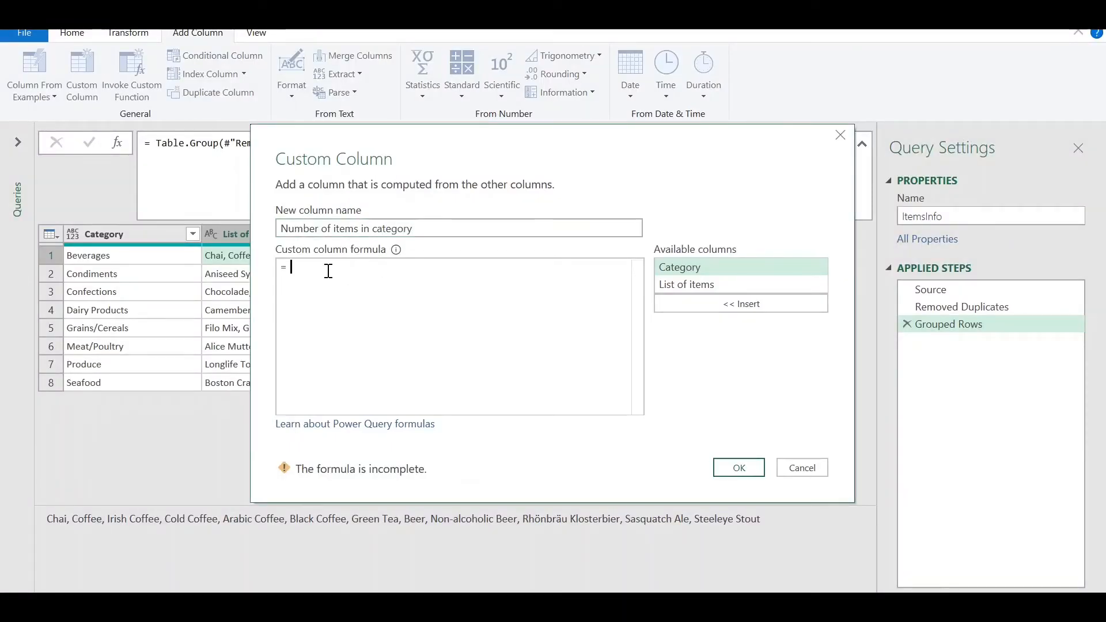
{"action": "left_click", "coordinate": [677, 282]}
{"action": "left_click", "coordinate": [389, 264]}
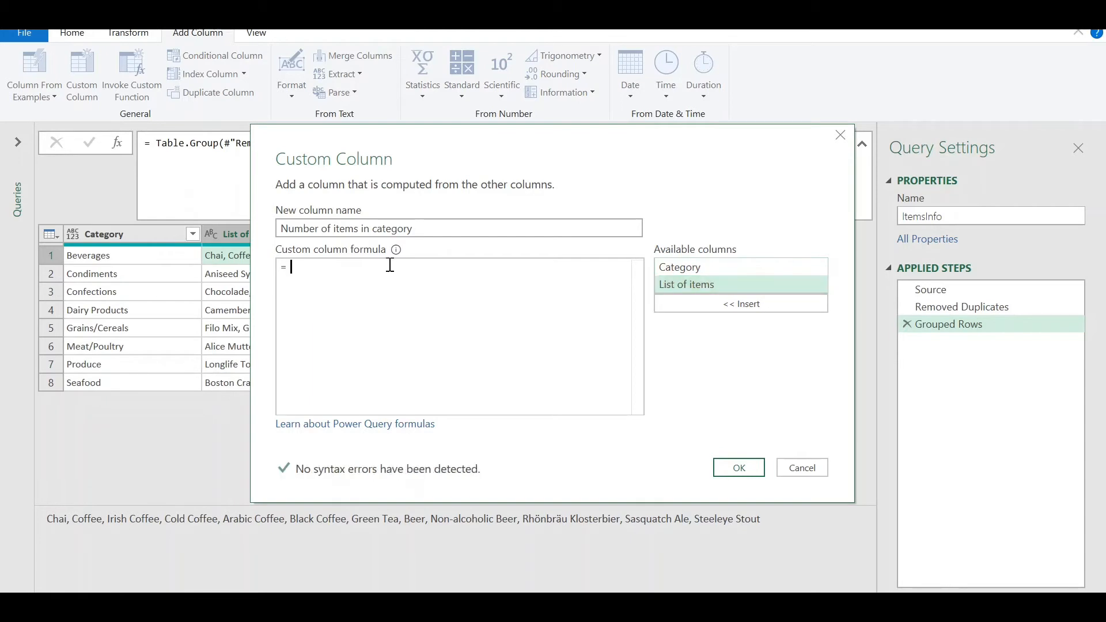
{"action": "type", "text": "Txt"}
{"action": "key", "text": "BackSpace"}
{"action": "key", "text": "BackSpace"}
{"action": "type", "text": "e"}
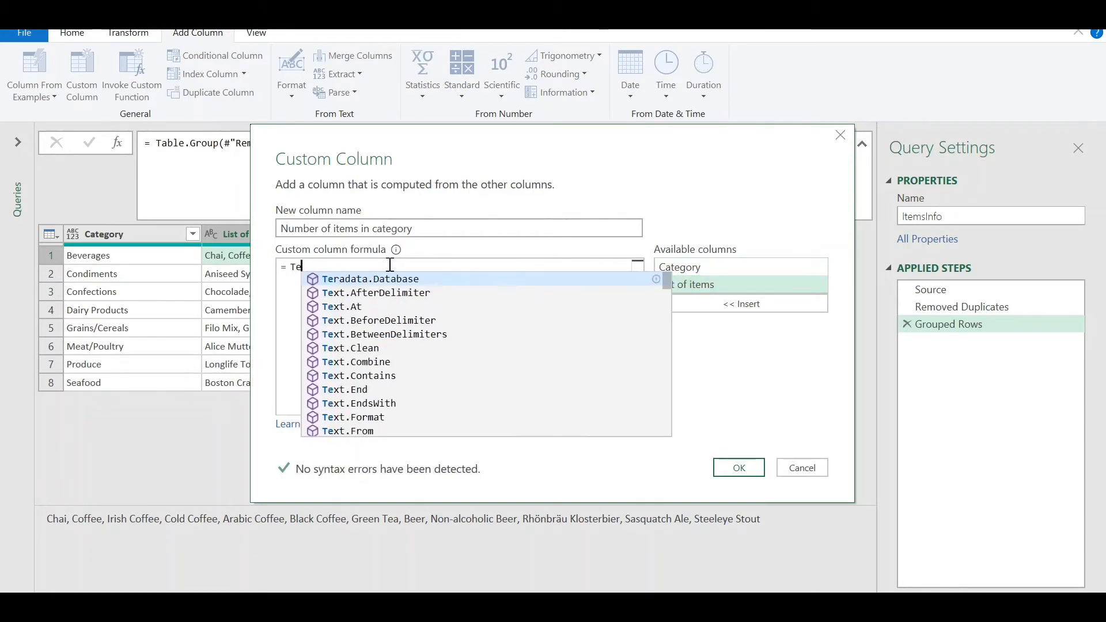
{"action": "type", "text": "xt.Spl"}
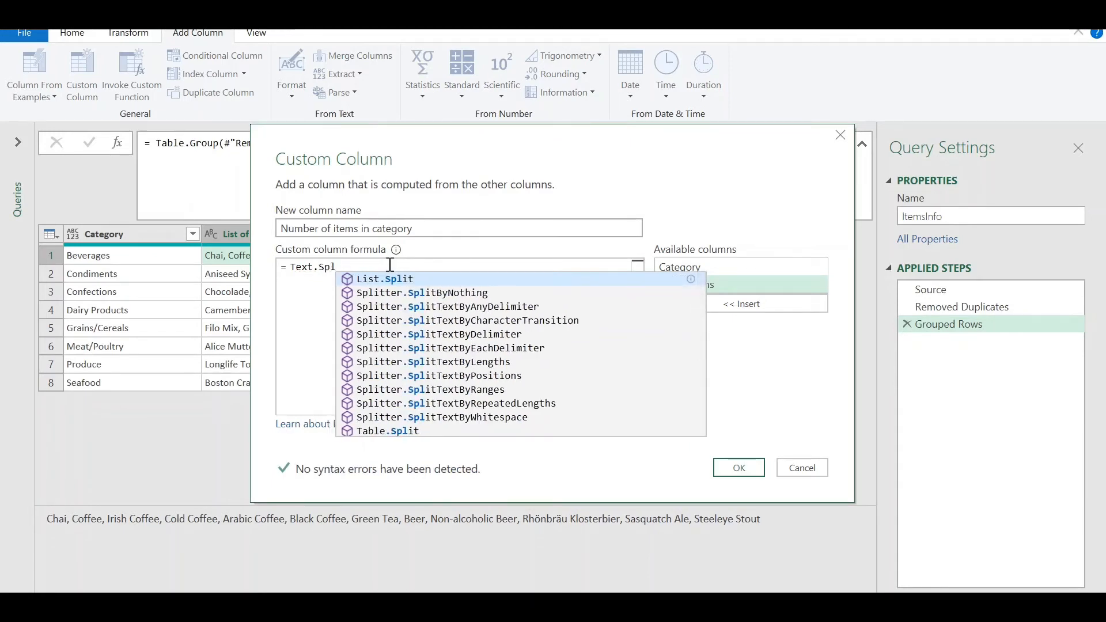
{"action": "type", "text": "it("}
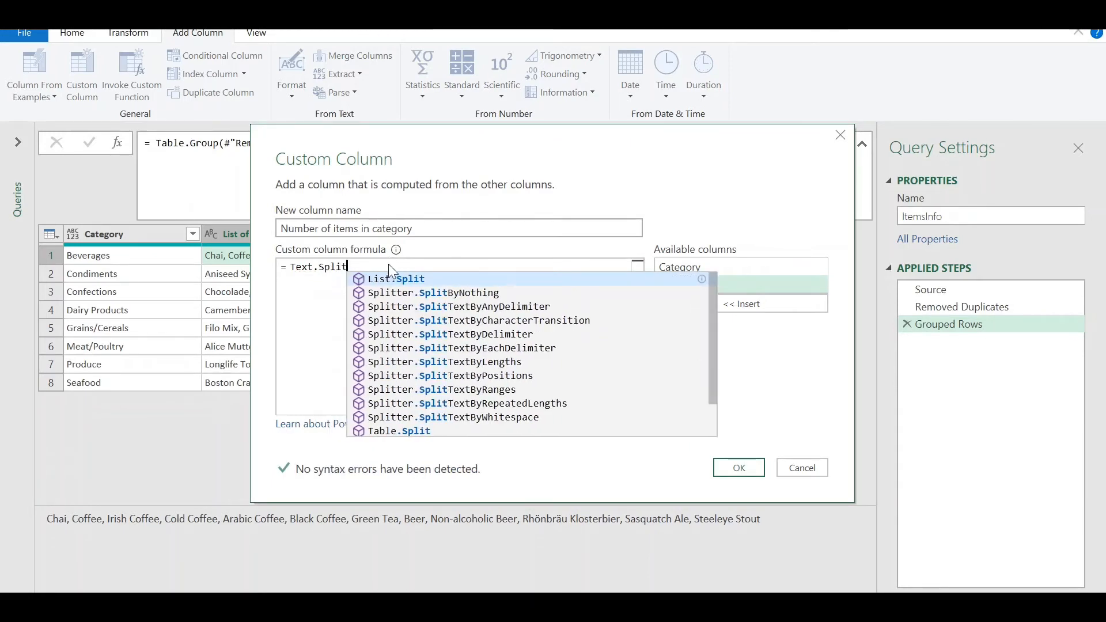
{"action": "double_click", "coordinate": [670, 284]}
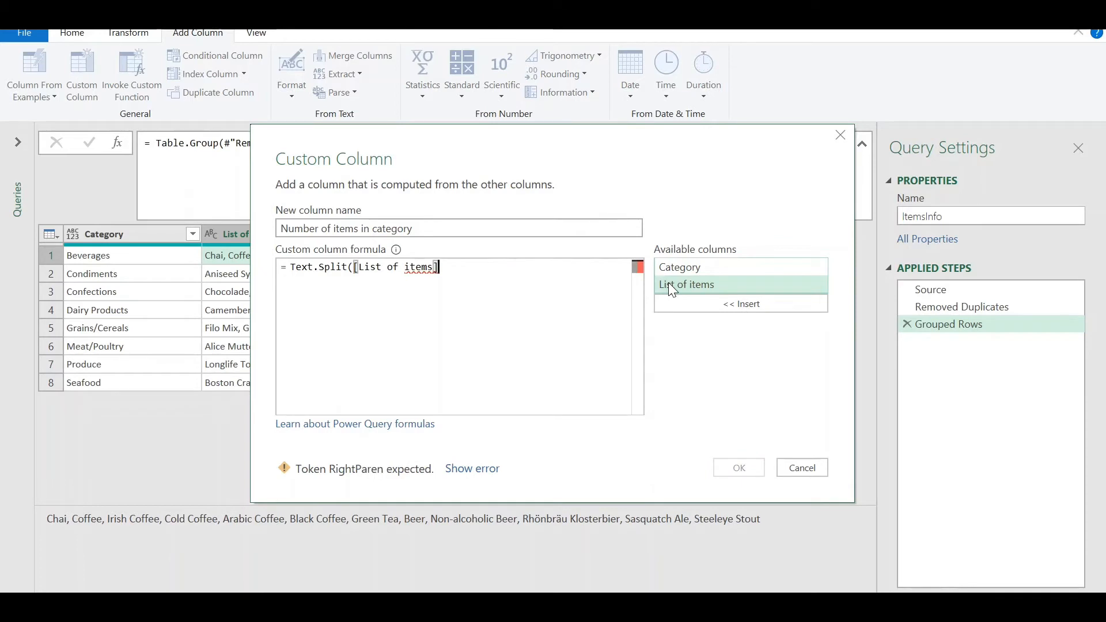
{"action": "type", "text": ",\", \""}
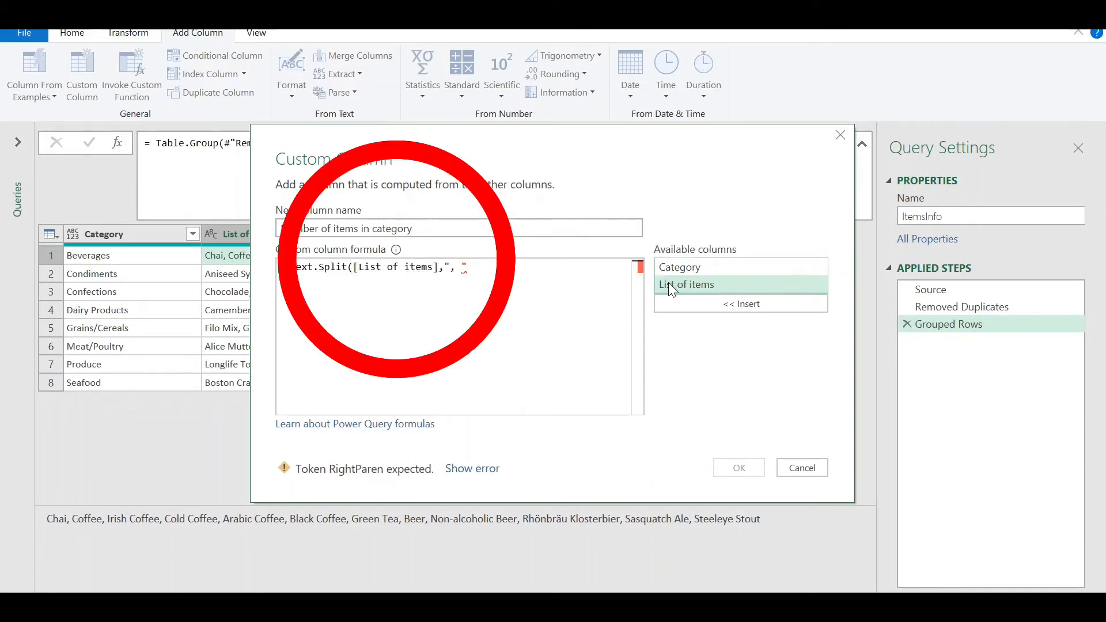
{"action": "type", "text": ")"}
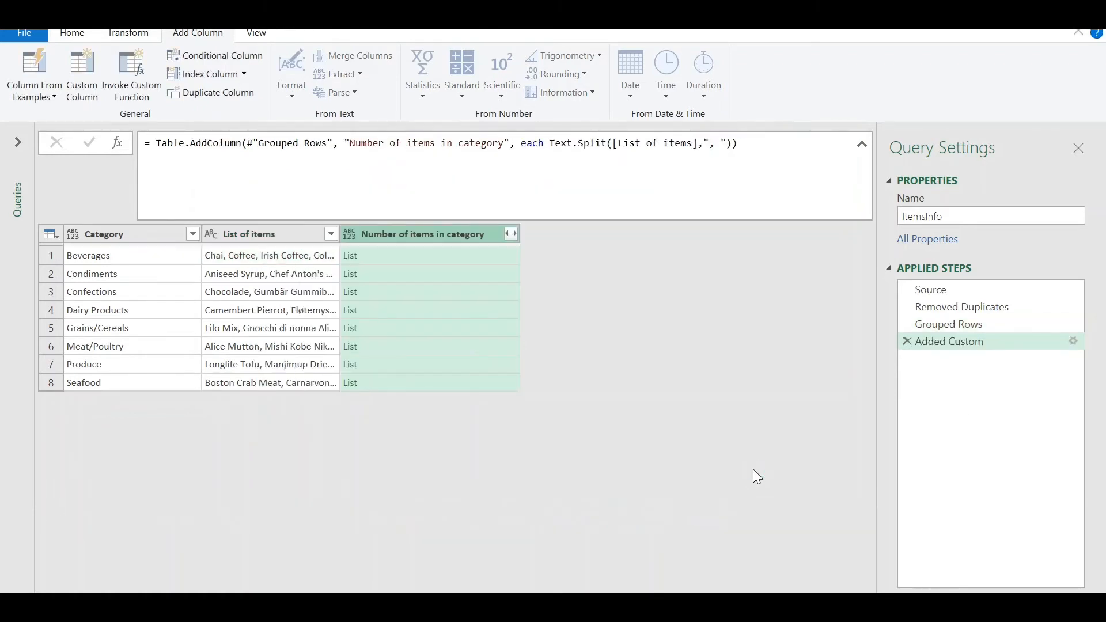
{"action": "left_click", "coordinate": [391, 255]}
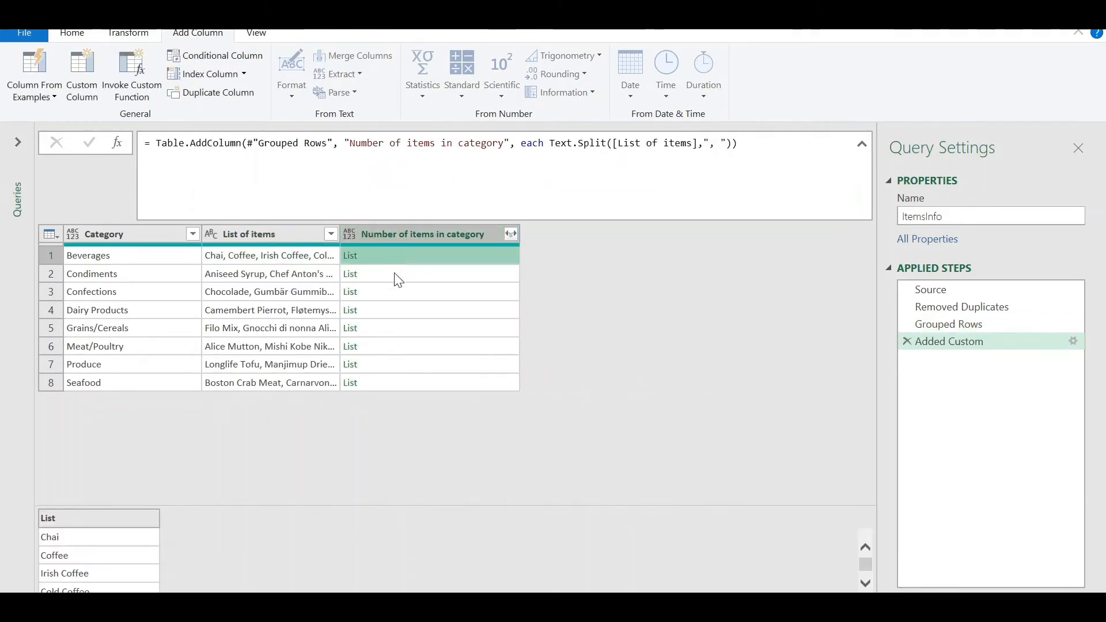
- Preview the split item lists for Condiments, Confections, Dairy Products and Beverages
{"action": "left_click", "coordinate": [392, 274]}
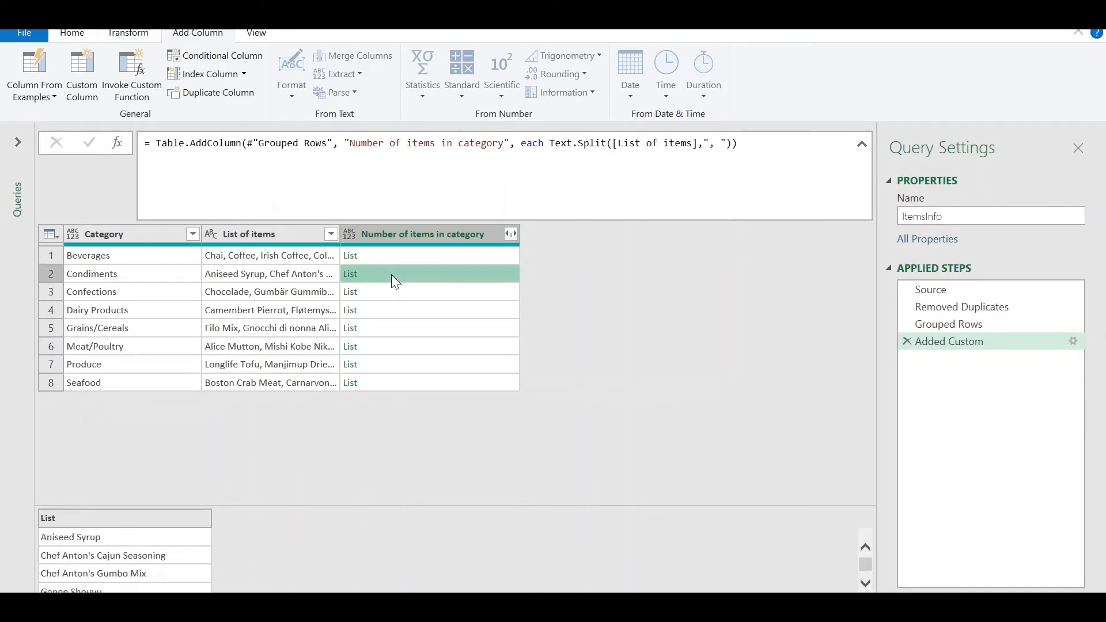
{"action": "left_click", "coordinate": [388, 296]}
{"action": "left_click", "coordinate": [385, 311]}
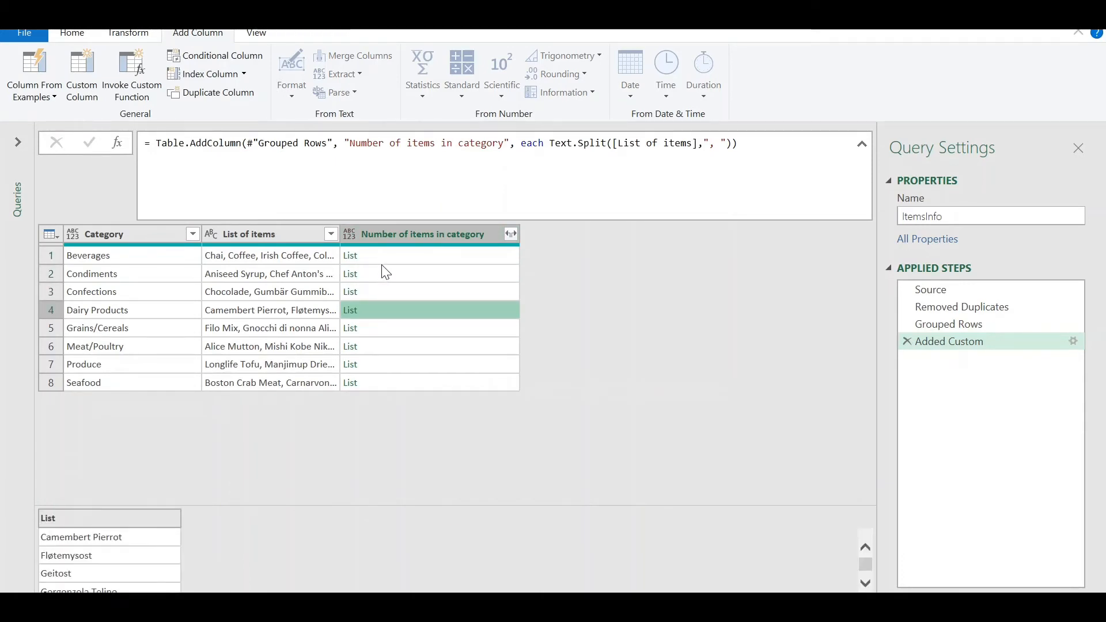
{"action": "left_click", "coordinate": [388, 257]}
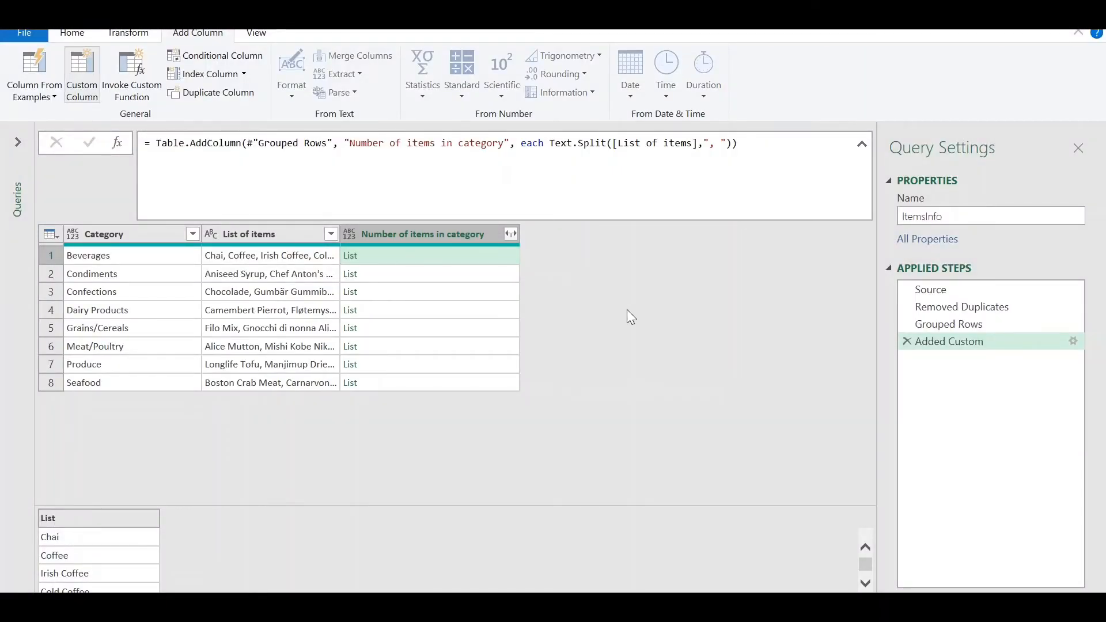
- Add a custom column named "Number of items" with the formula List.Count([Number of items in category])
{"action": "left_click", "coordinate": [304, 227]}
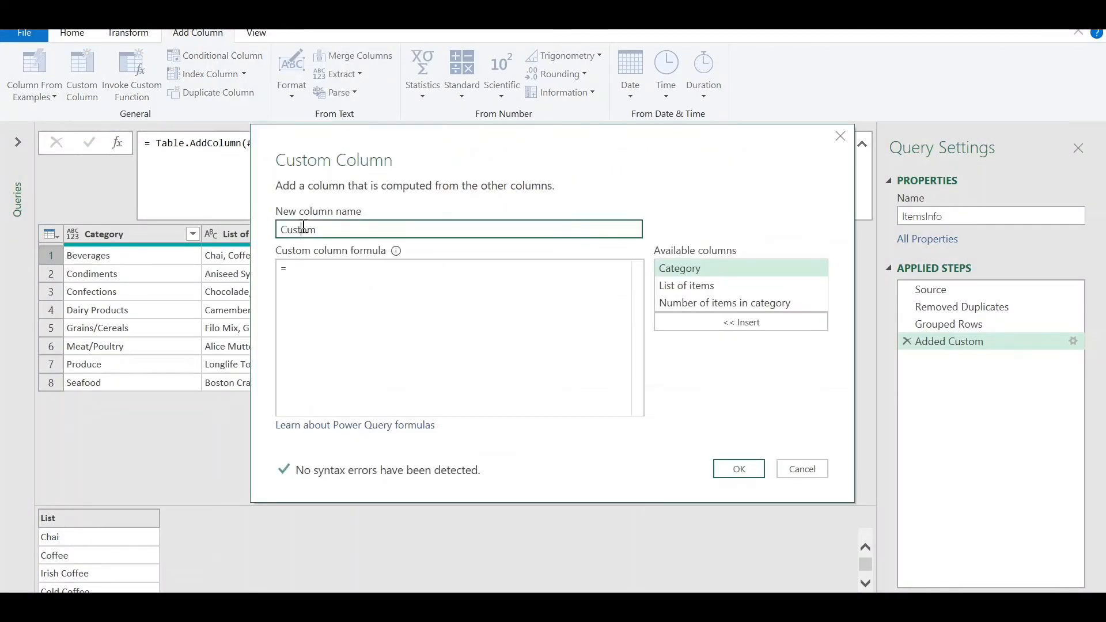
{"action": "double_click", "coordinate": [303, 229]}
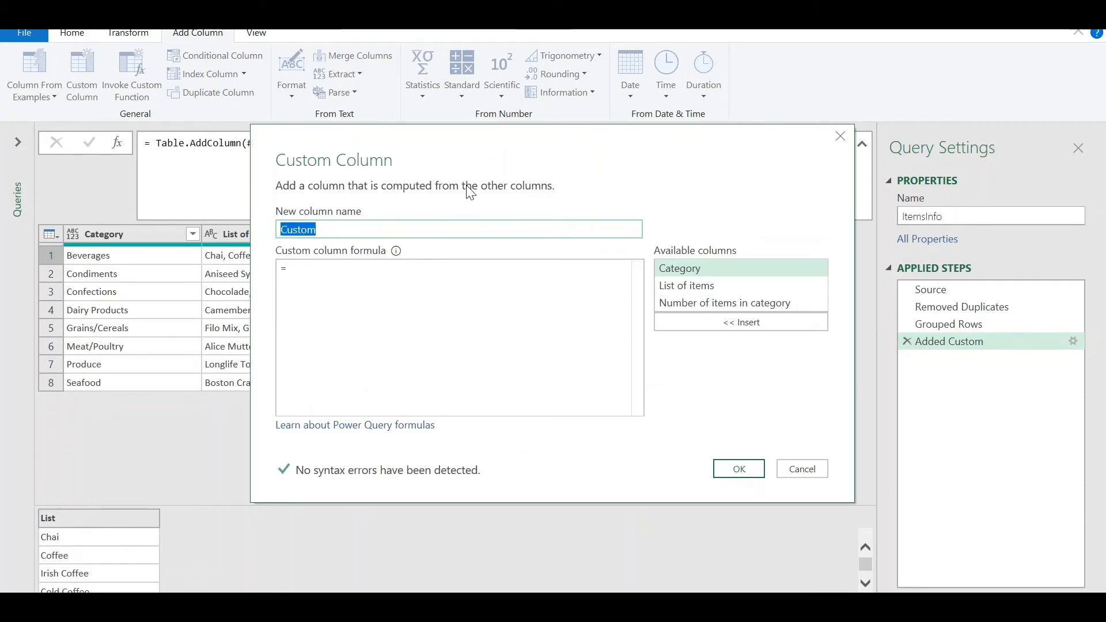
{"action": "type", "text": "Number of items"}
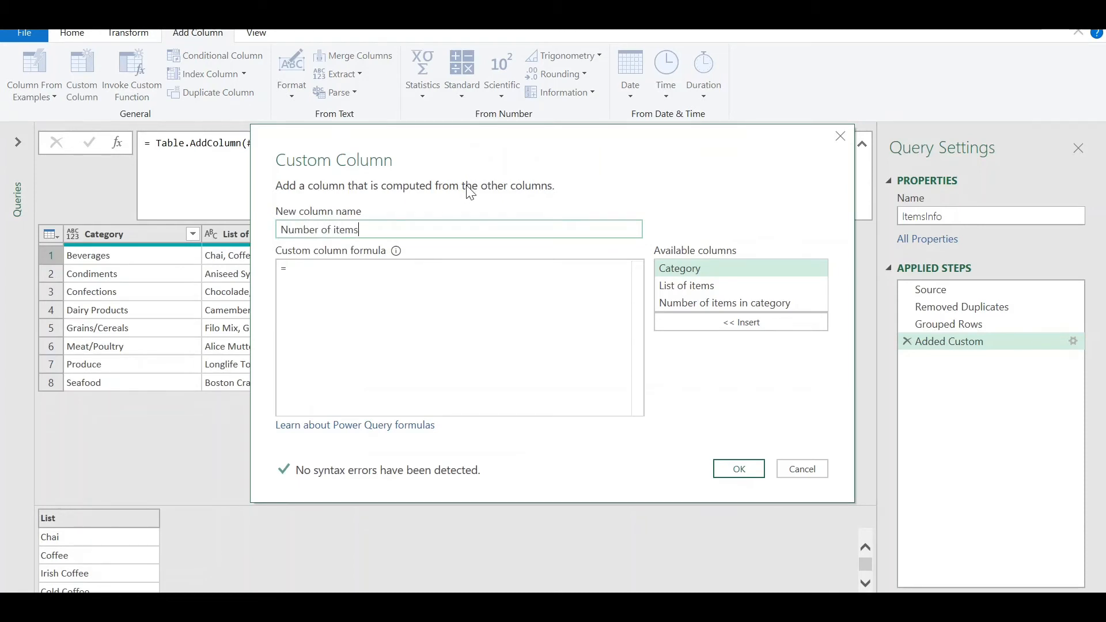
{"action": "left_click", "coordinate": [517, 278]}
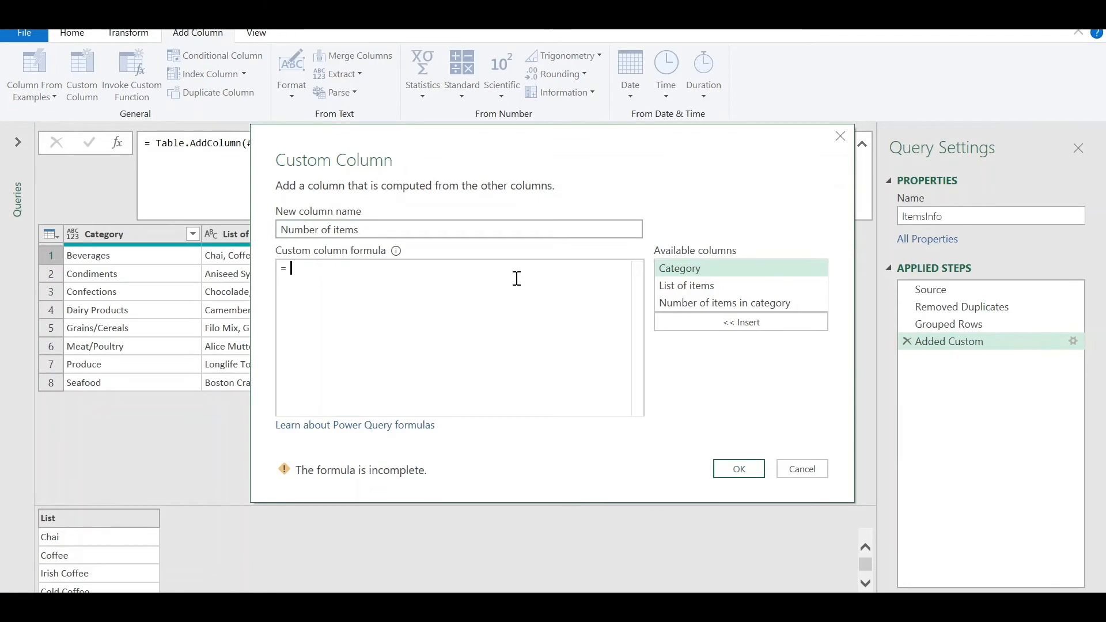
{"action": "type", "text": "List.Count("}
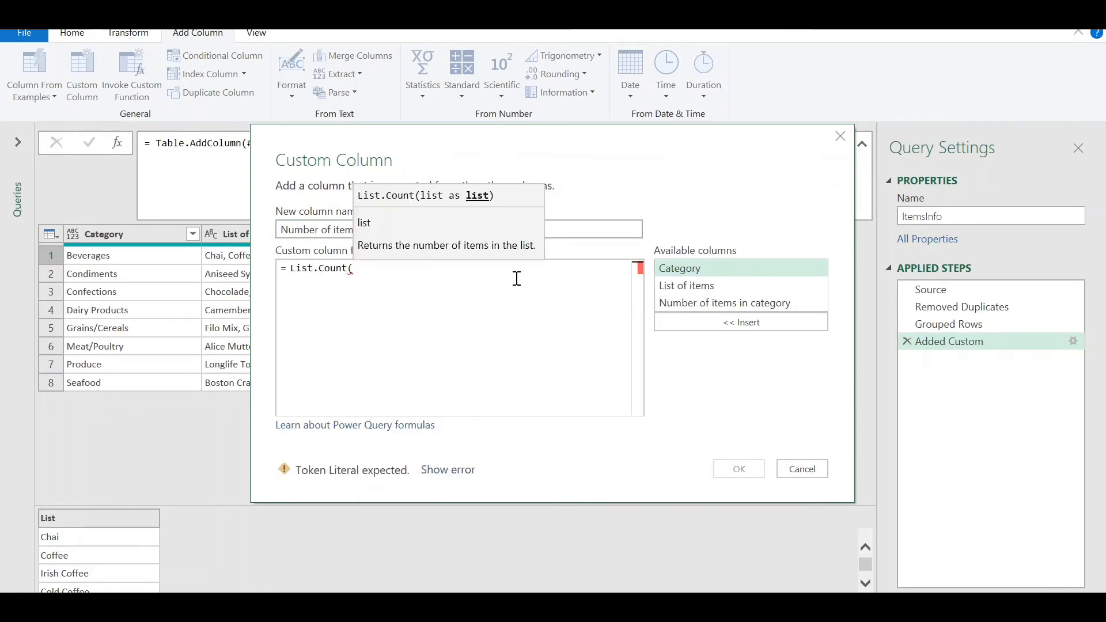
{"action": "double_click", "coordinate": [711, 304]}
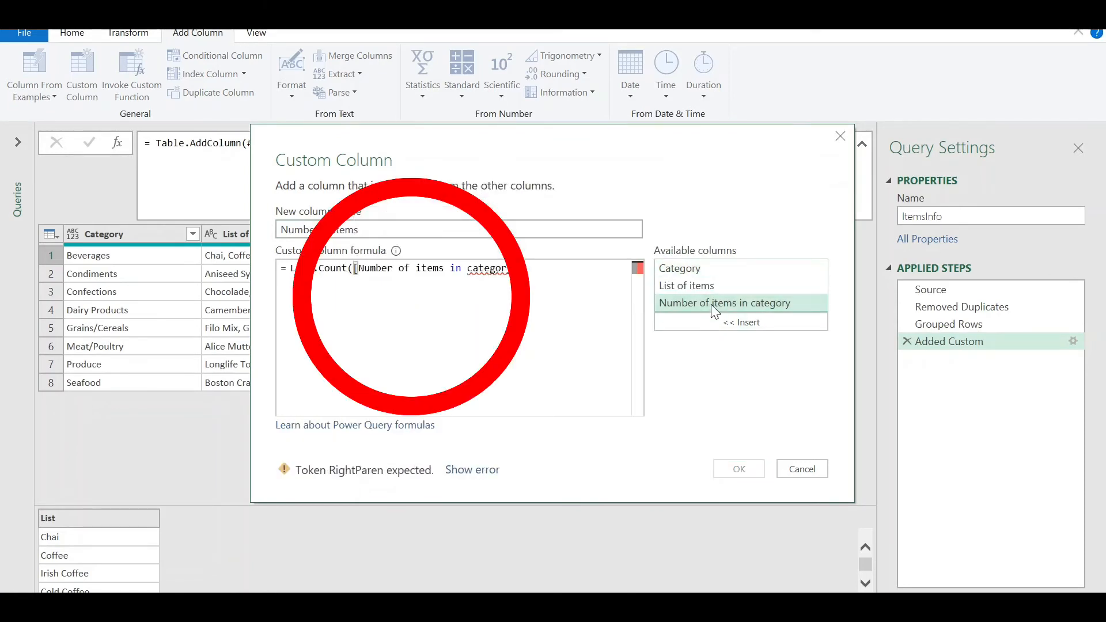
{"action": "type", "text": ")"}
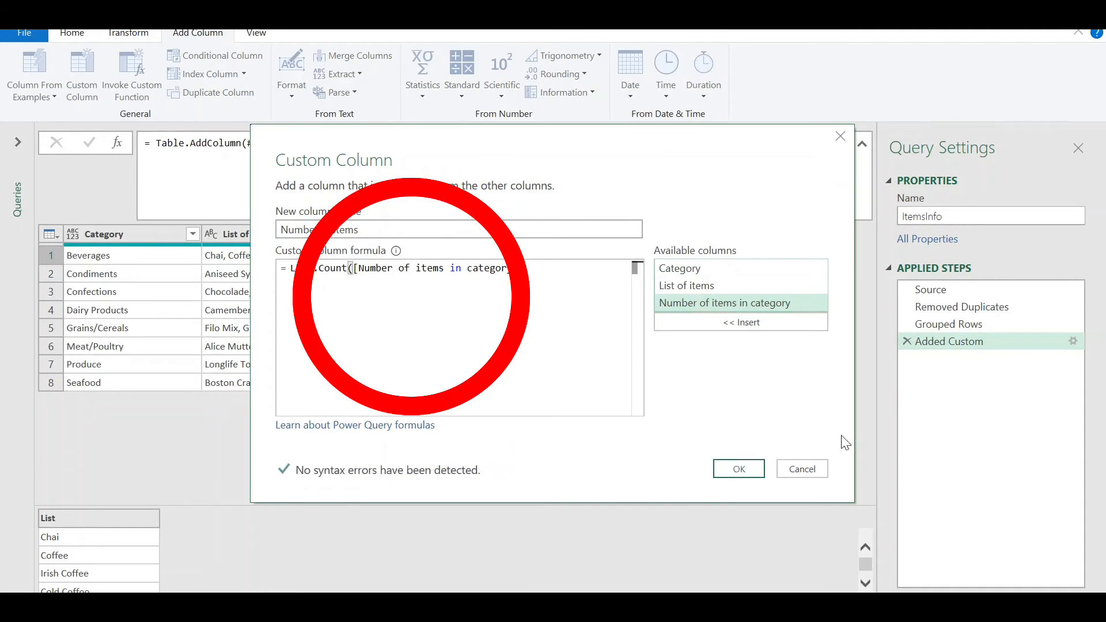
{"action": "left_click", "coordinate": [754, 475]}
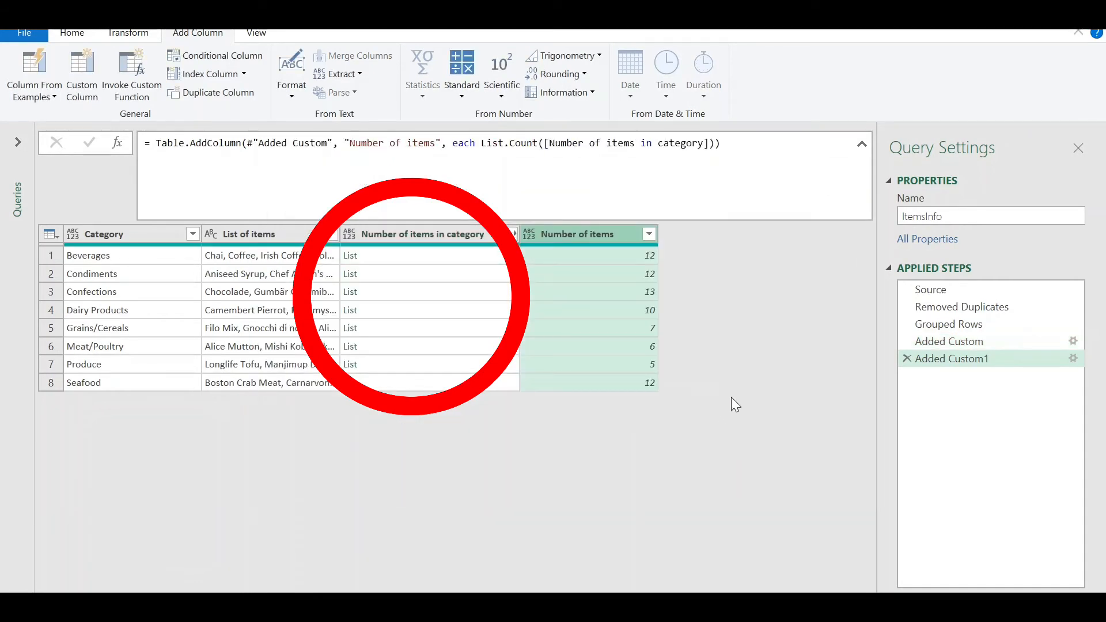
- Remove the Number of items in category column from the query
{"action": "left_click", "coordinate": [463, 237]}
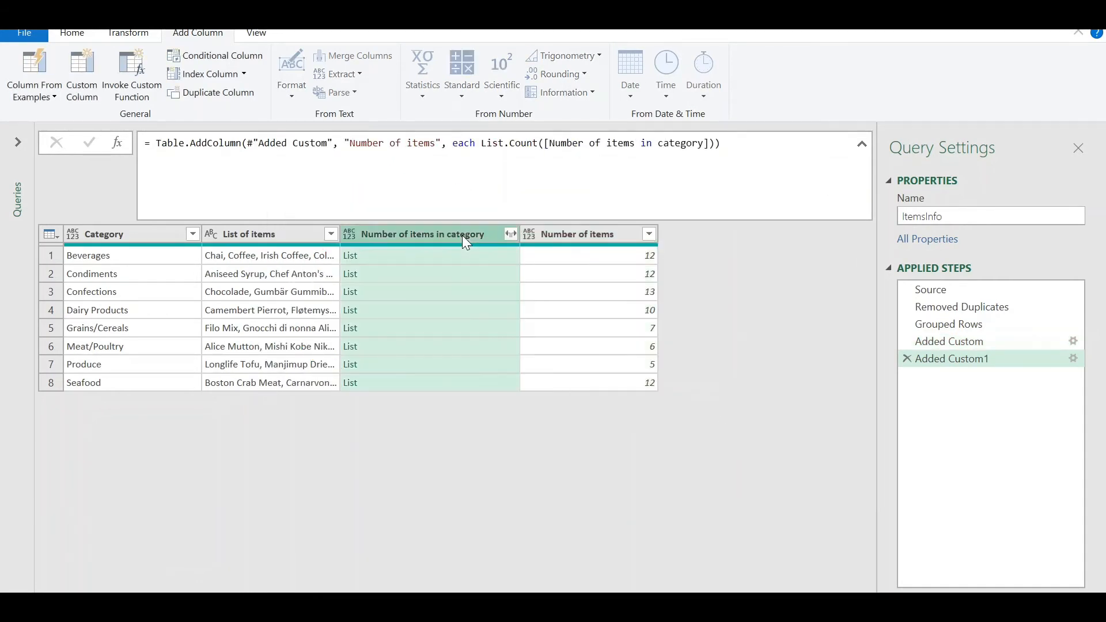
{"action": "right_click", "coordinate": [462, 236]}
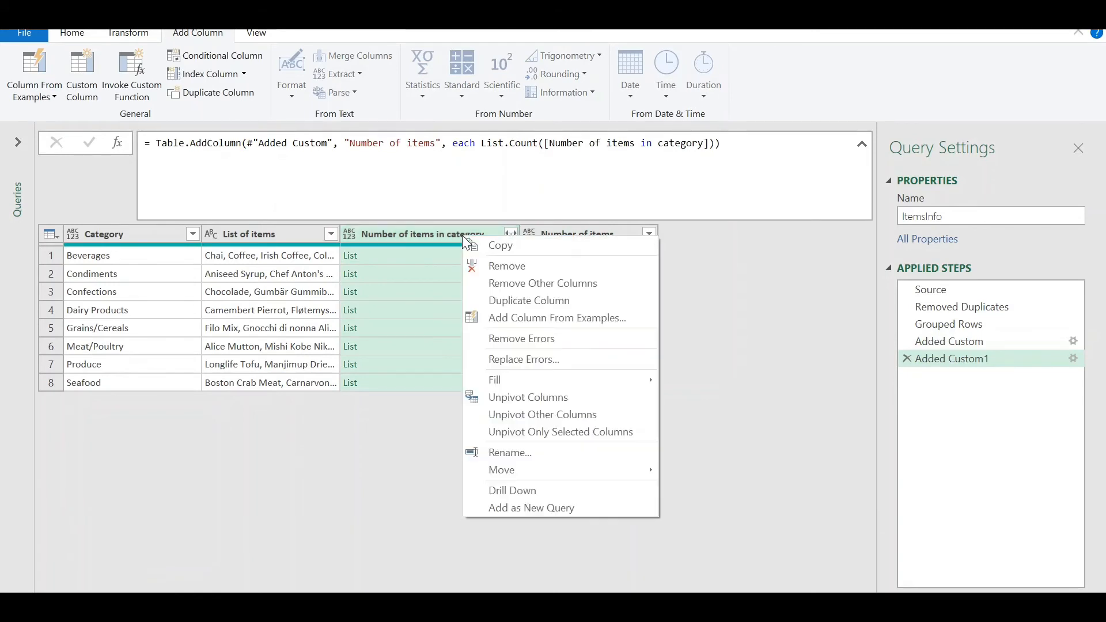
{"action": "left_click", "coordinate": [513, 265]}
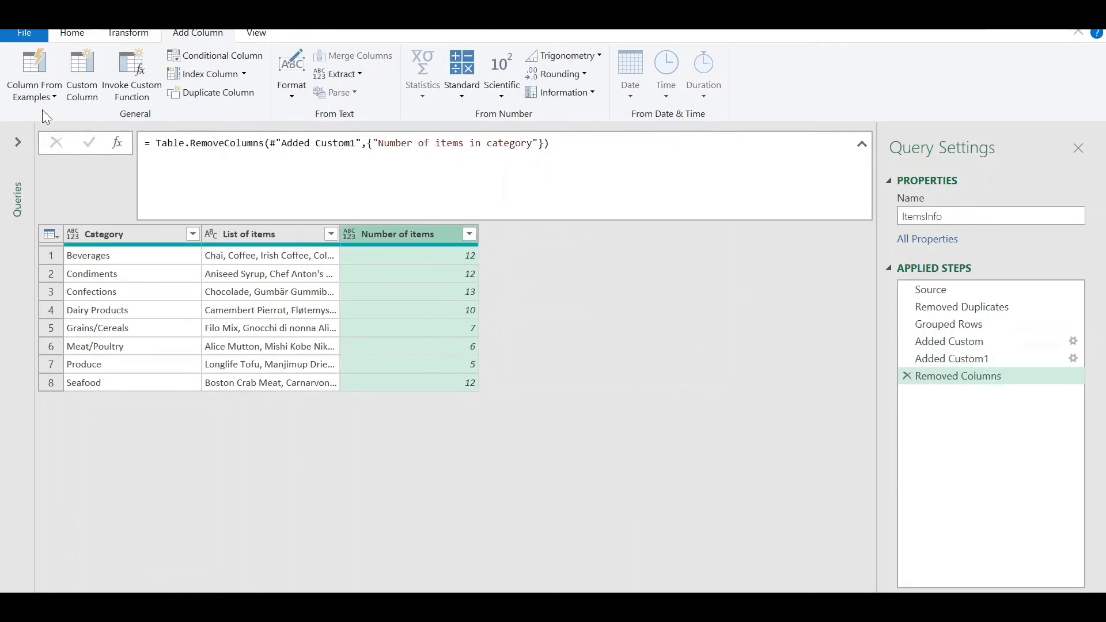
- Close the query editor and load the ItemsInfo results into the workbook
{"action": "left_click", "coordinate": [80, 37]}
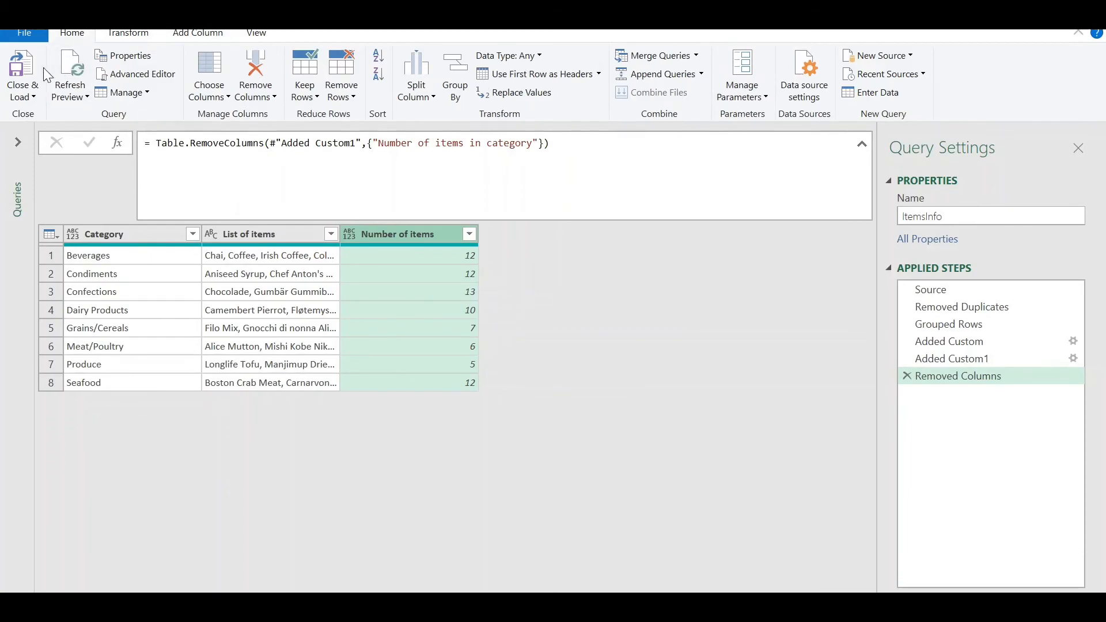
{"action": "left_click", "coordinate": [23, 68]}
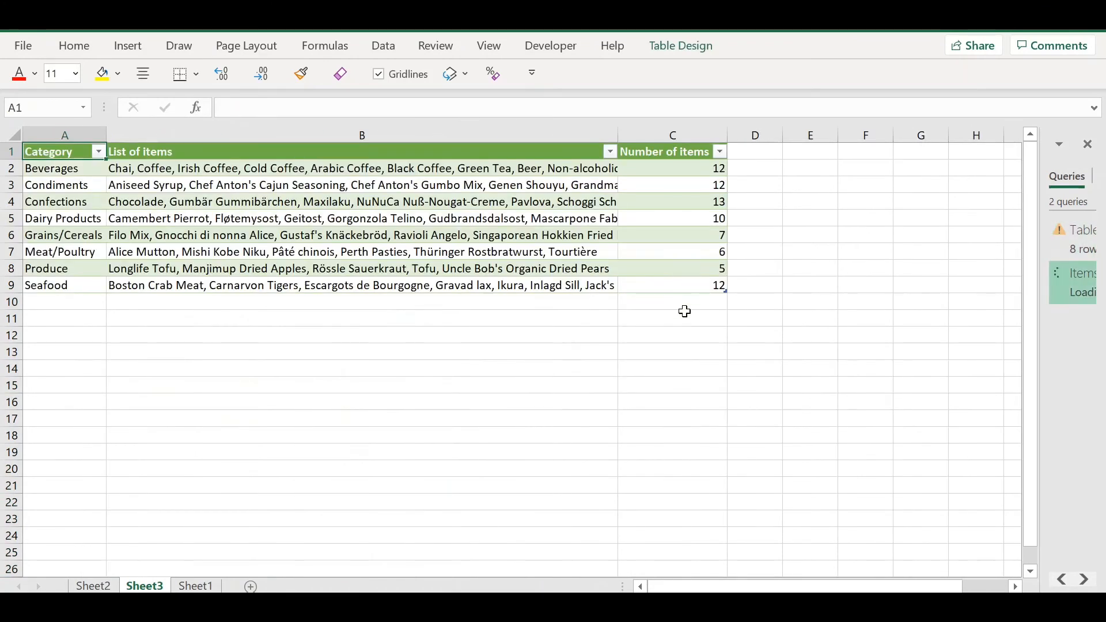
{"action": "left_click", "coordinate": [679, 349]}
- Resize the List of items column, narrowing it so that all three table columns fit in view
{"action": "double_click", "coordinate": [619, 134]}
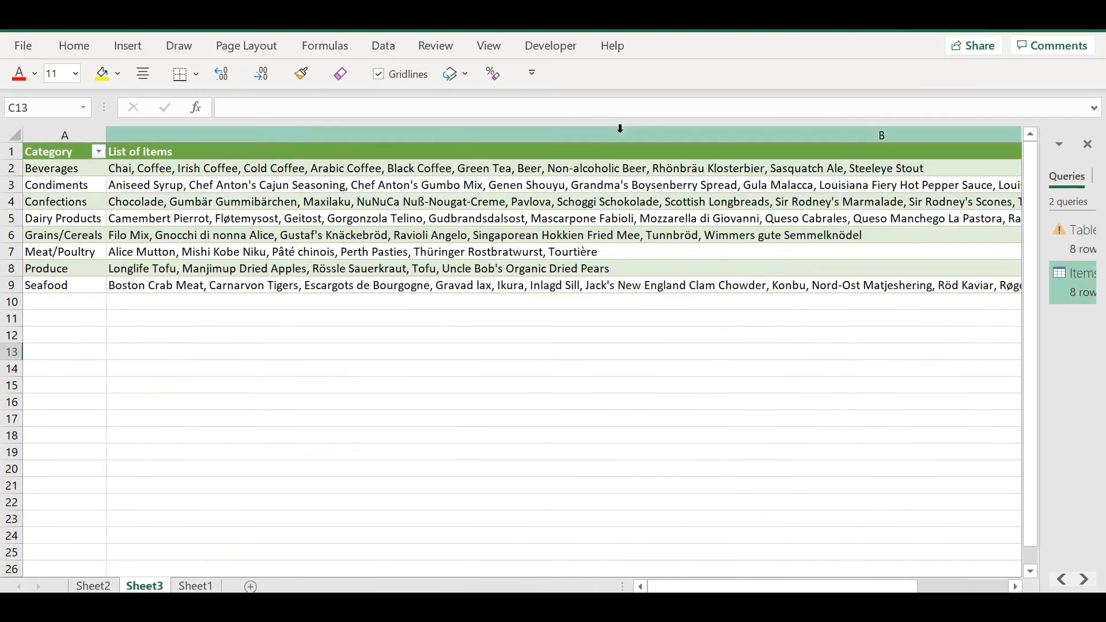
{"action": "right_click", "coordinate": [164, 132]}
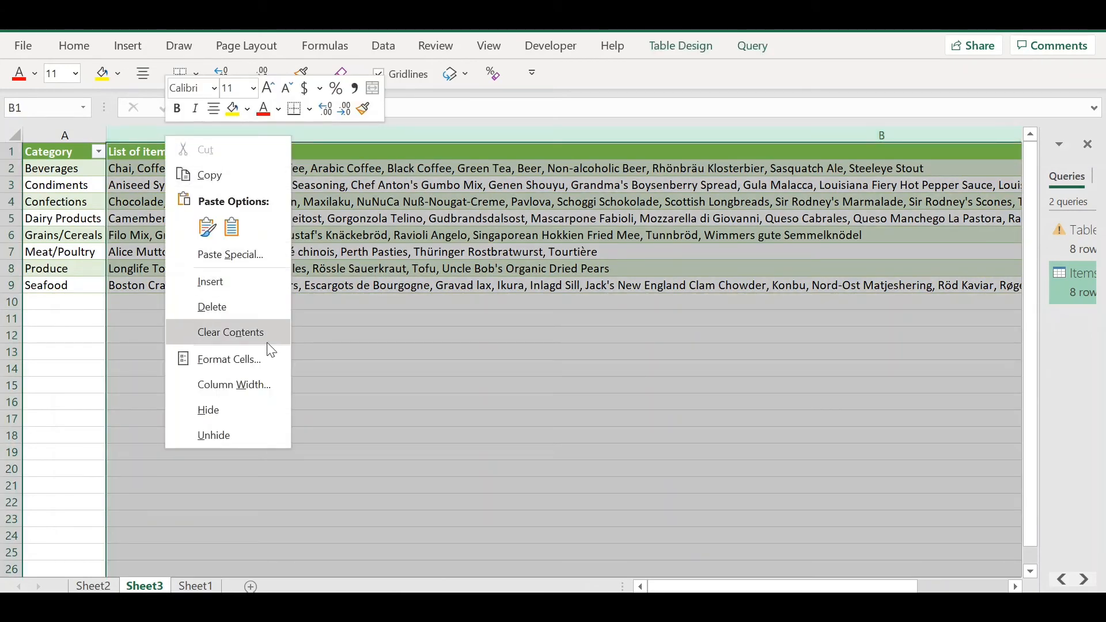
{"action": "left_click", "coordinate": [252, 385]}
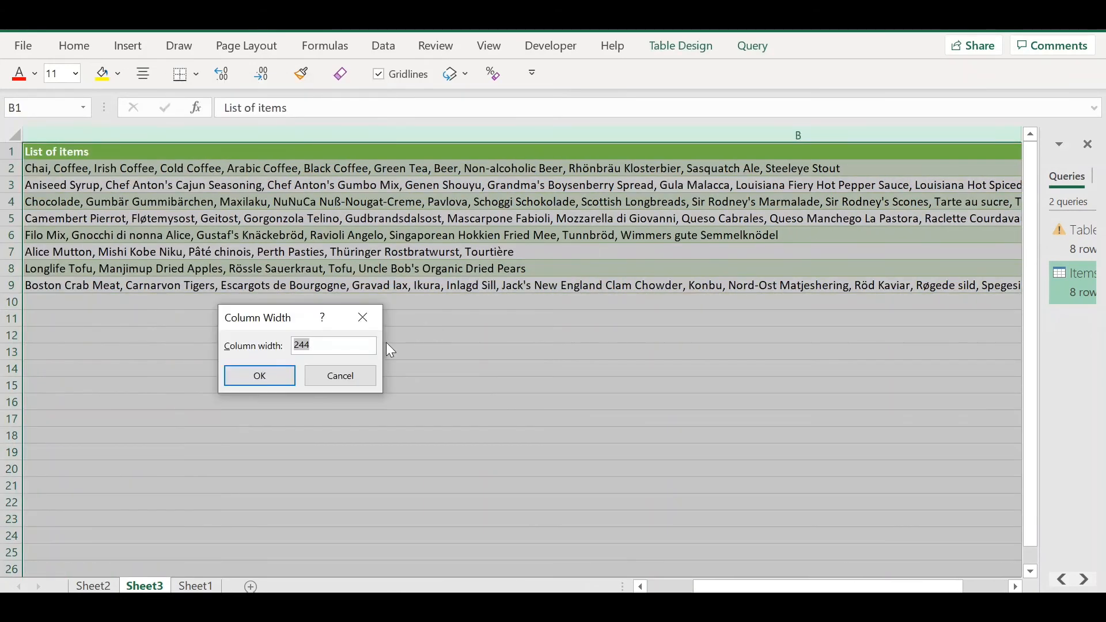
{"action": "key", "text": "Return"}
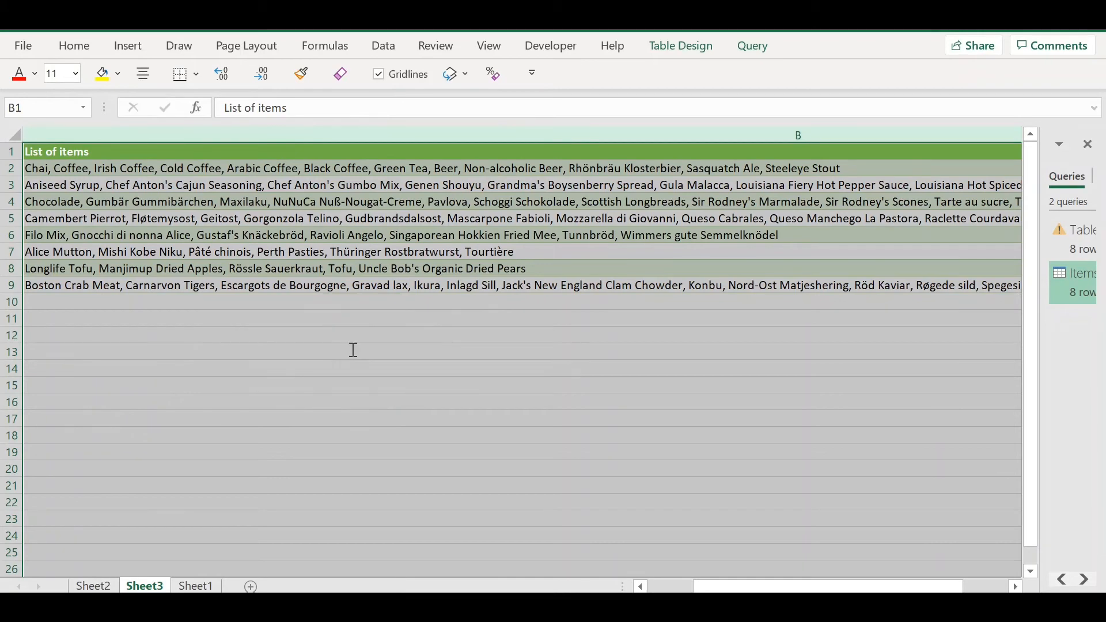
{"action": "left_click", "coordinate": [669, 588]}
{"action": "left_click", "coordinate": [775, 469]}
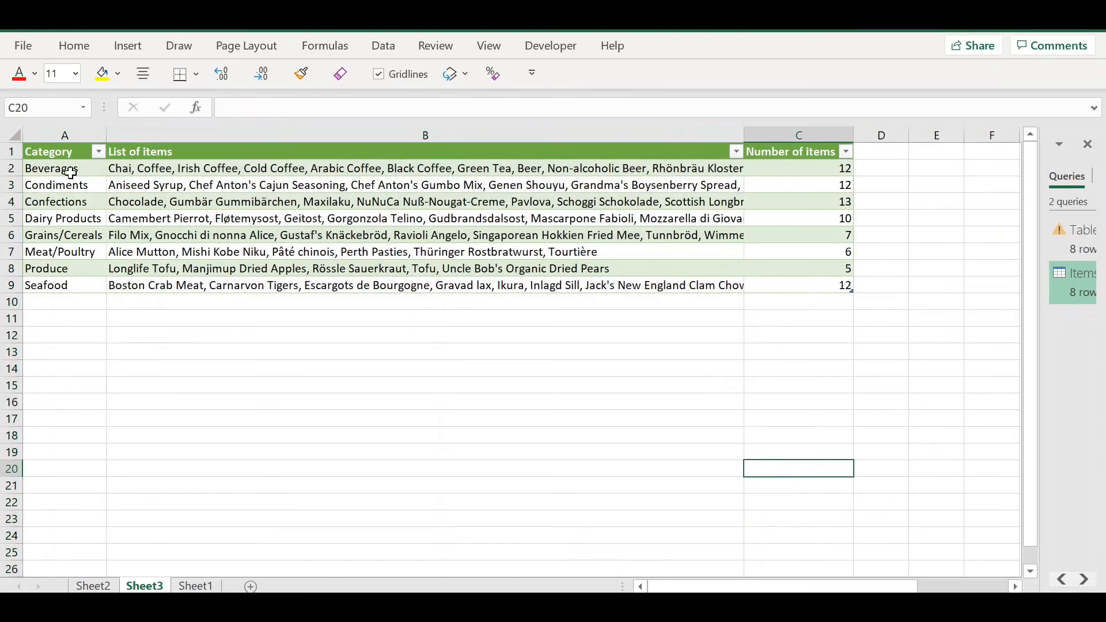
- Review the category, item list and item count for Beverages and Condiments in the loaded table
{"action": "left_click", "coordinate": [71, 171]}
{"action": "left_click", "coordinate": [151, 167]}
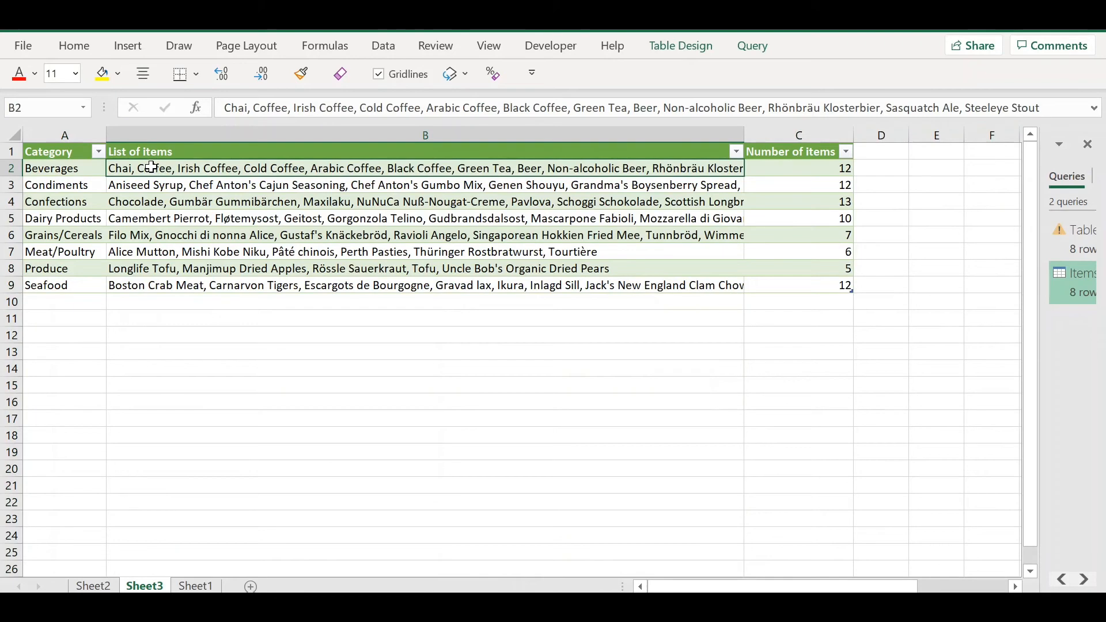
{"action": "left_click", "coordinate": [800, 169]}
{"action": "left_click", "coordinate": [88, 186]}
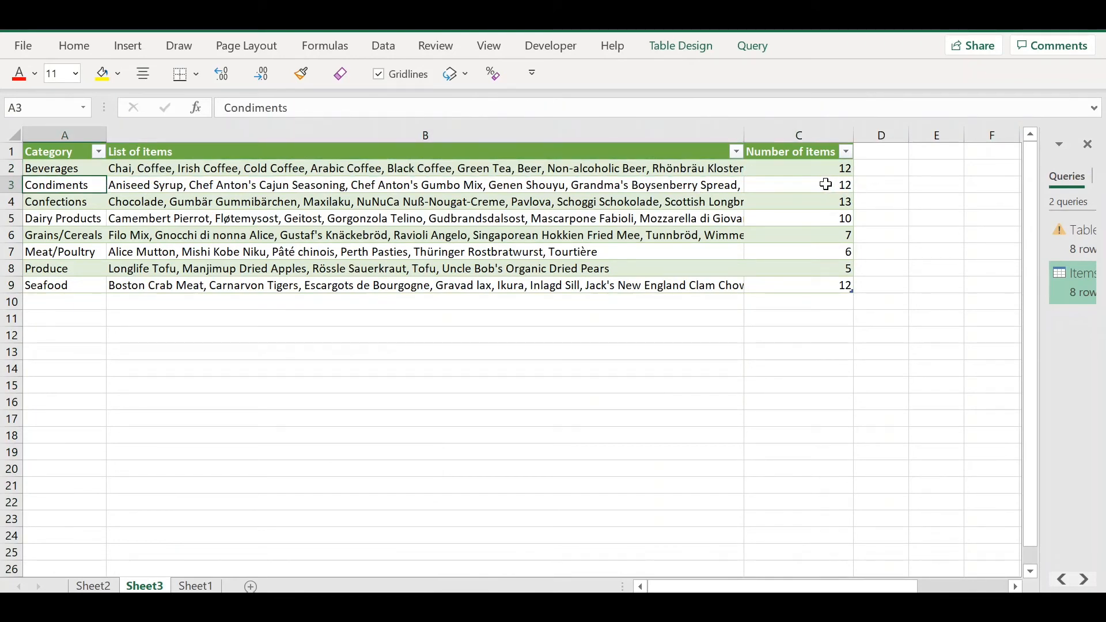
{"action": "left_click", "coordinate": [826, 184]}
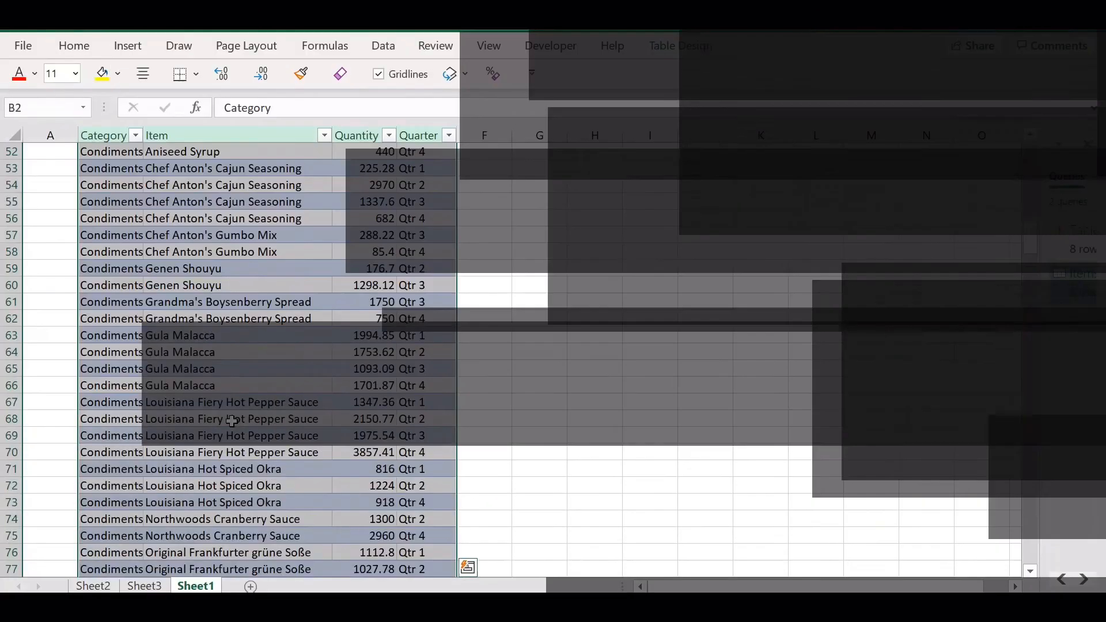
- Copy the Irish Coffee Qtr 1 row of the Sheet1 sales table and paste it into row 289 directly below the table
{"action": "scroll", "coordinate": [229, 419], "scroll_direction": "down", "scroll_amount": 12}
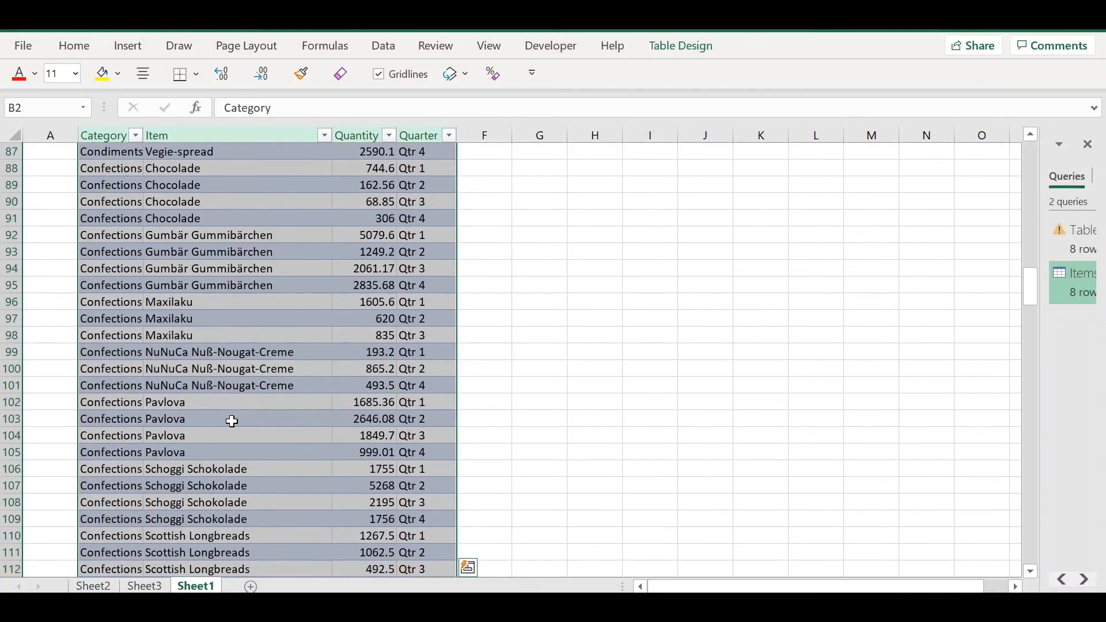
{"action": "scroll", "coordinate": [230, 404], "scroll_direction": "up", "scroll_amount": 20}
{"action": "left_click_drag", "start_coordinate": [100, 323], "coordinate": [436, 319]}
{"action": "key", "text": "ctrl+c"}
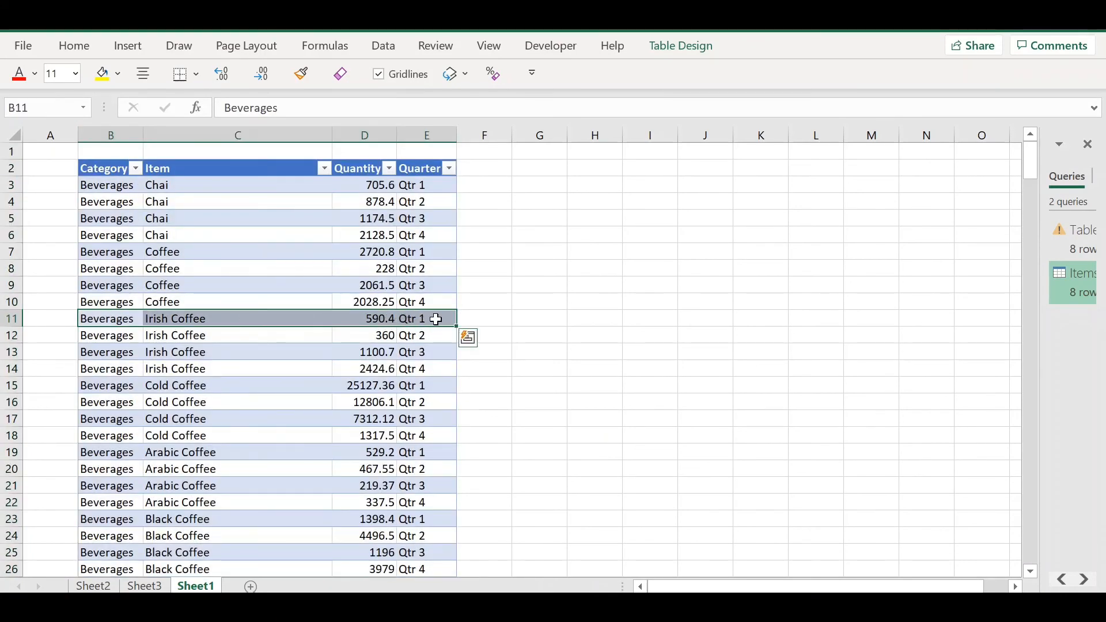
{"action": "scroll", "coordinate": [353, 319], "scroll_direction": "down", "scroll_amount": 20}
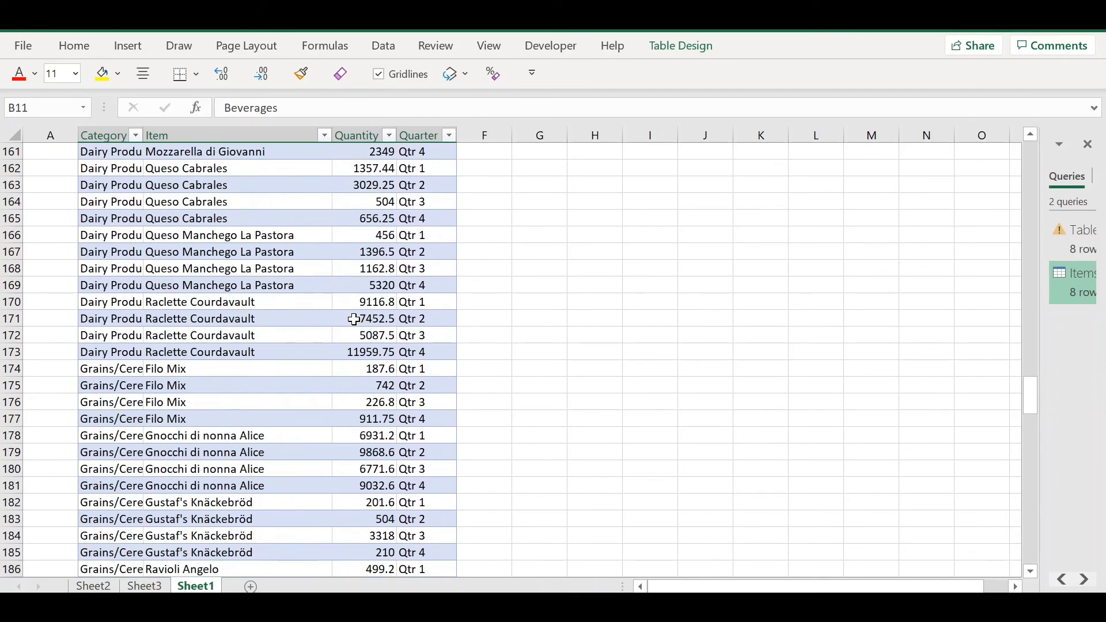
{"action": "scroll", "coordinate": [354, 320], "scroll_direction": "down", "scroll_amount": 20}
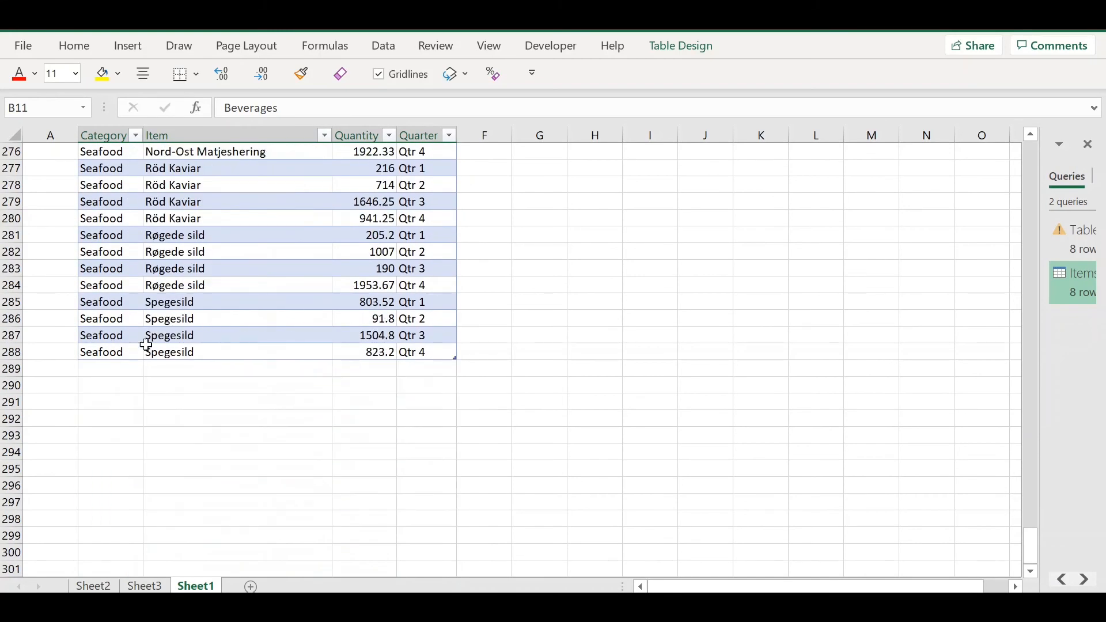
{"action": "left_click", "coordinate": [113, 364]}
{"action": "right_click", "coordinate": [113, 372]}
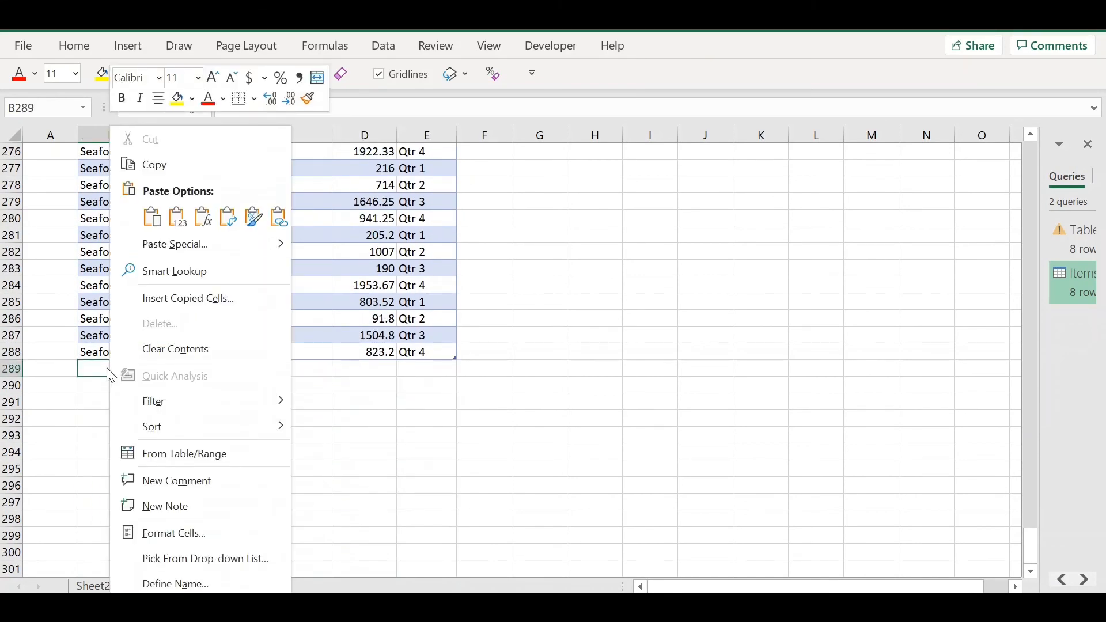
{"action": "left_click", "coordinate": [152, 218]}
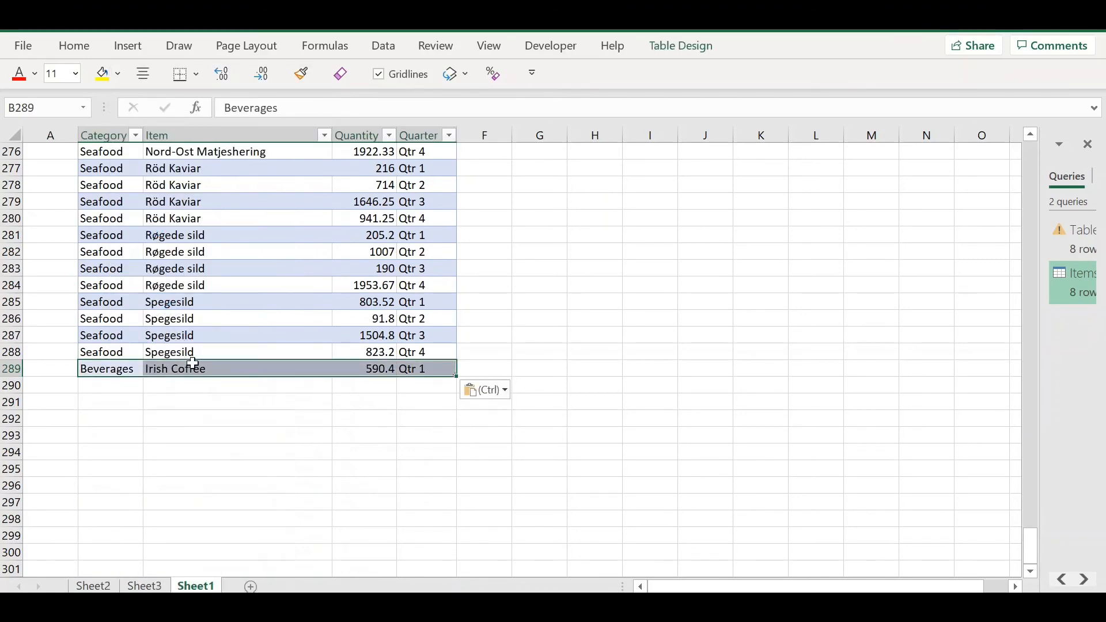
- Change the pasted row's item to Water and its quantity to 100
{"action": "left_click", "coordinate": [189, 369]}
{"action": "double_click", "coordinate": [189, 369]}
{"action": "triple_click", "coordinate": [189, 369]}
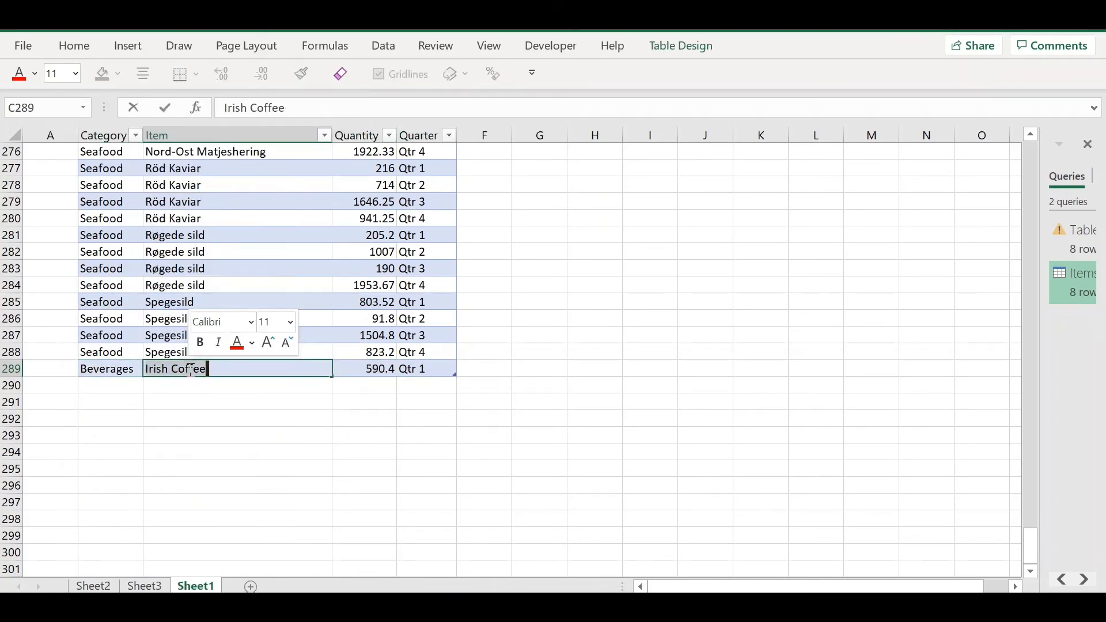
{"action": "type", "text": "Wimmers gute Semmelknödel"}
{"action": "type", "text": "ater"}
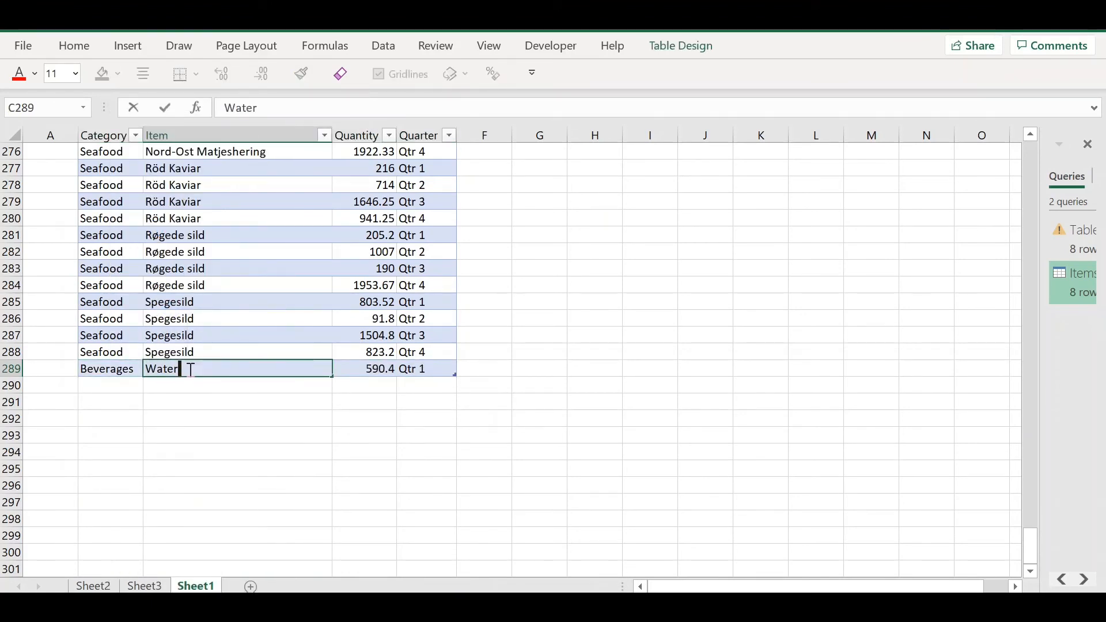
{"action": "left_click", "coordinate": [359, 365]}
{"action": "type", "text": "100"}
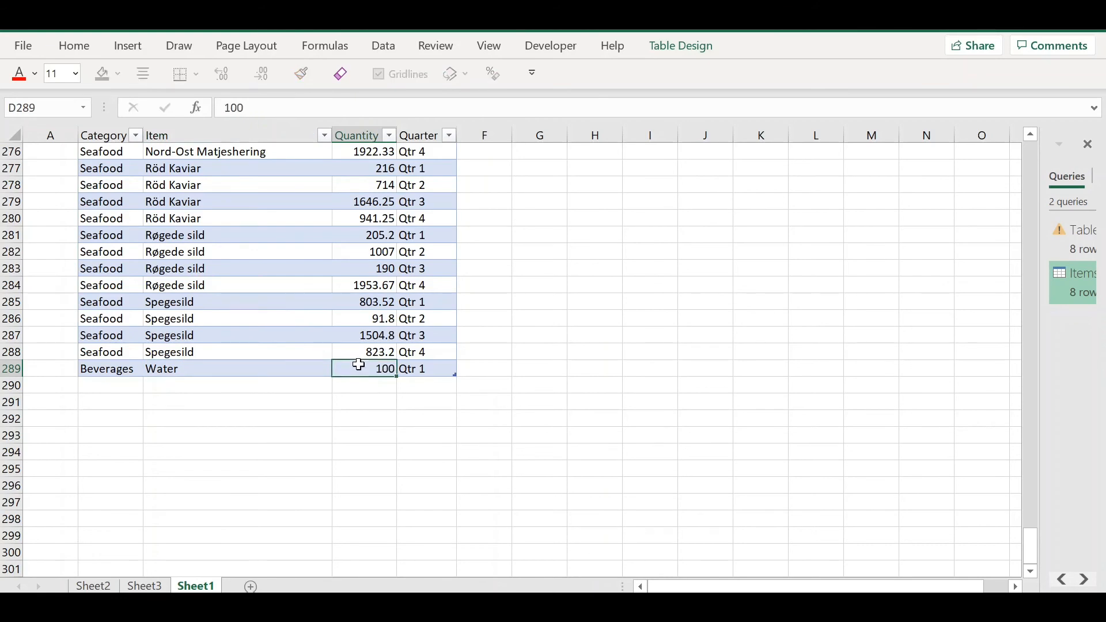
{"action": "key", "text": "Return"}
{"action": "right_click", "coordinate": [361, 369]}
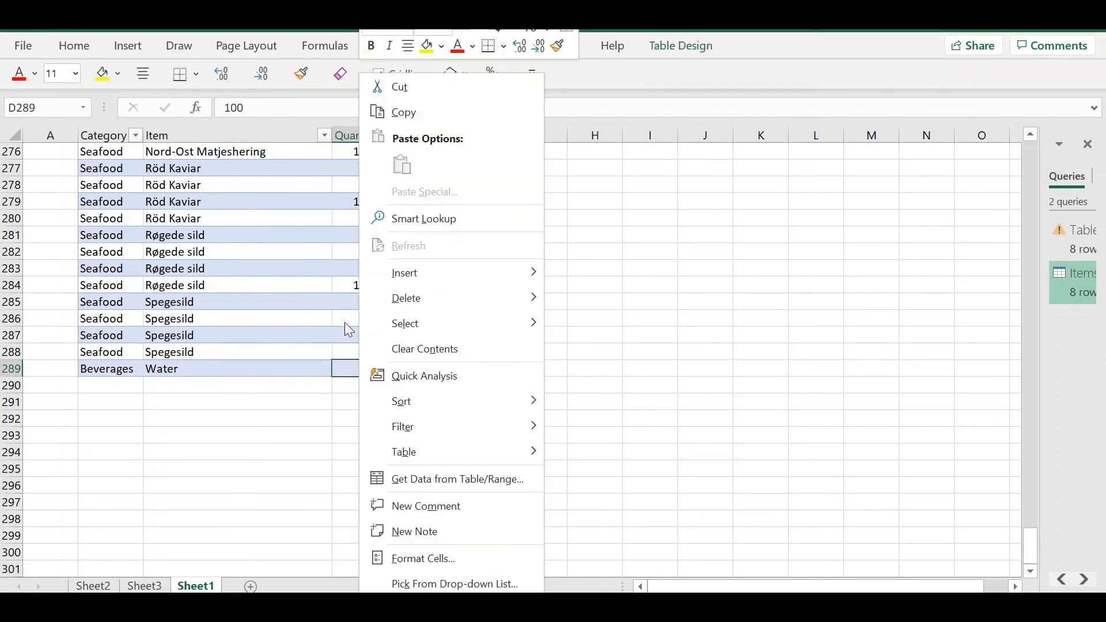
{"action": "key", "text": "Escape"}
- Refresh all queries from the Sheet3 summary table to bring in the Water row added to the source data
{"action": "left_click", "coordinate": [144, 585]}
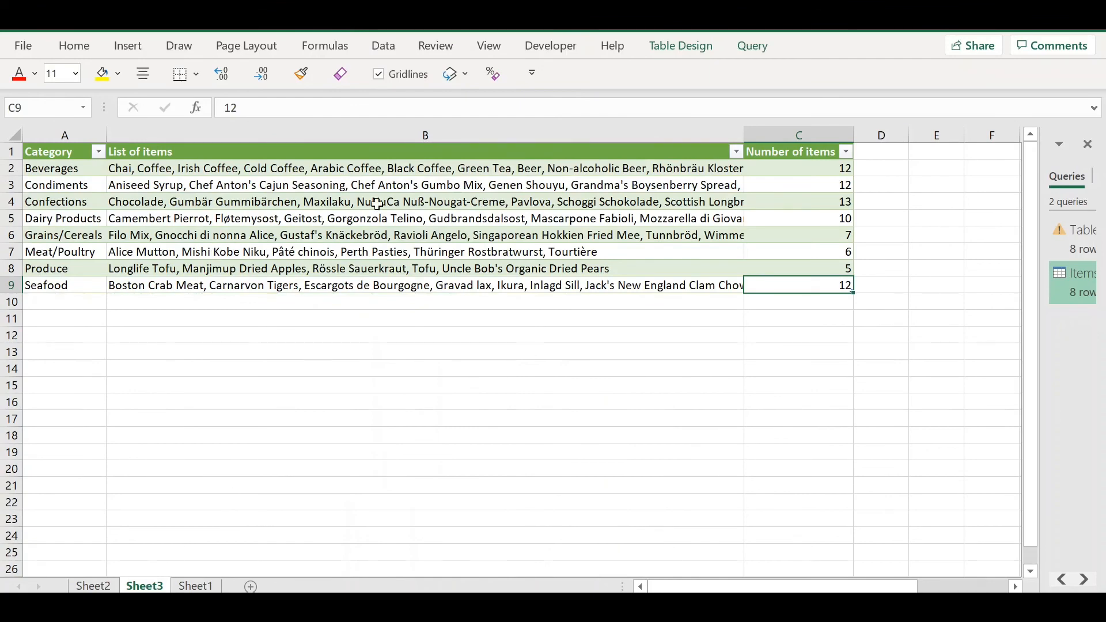
{"action": "left_click", "coordinate": [386, 46]}
{"action": "left_click", "coordinate": [294, 92]}
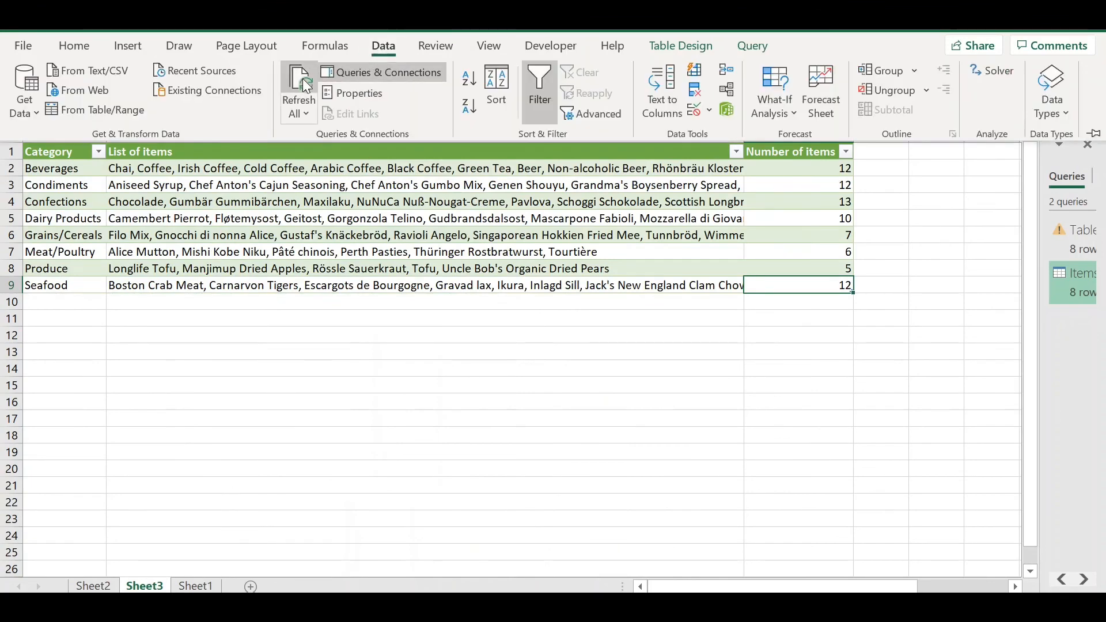
- Widen the List of items column to fit the full Beverages list and check that category's items and count
{"action": "left_click_drag", "start_coordinate": [744, 134], "coordinate": [977, 129]}
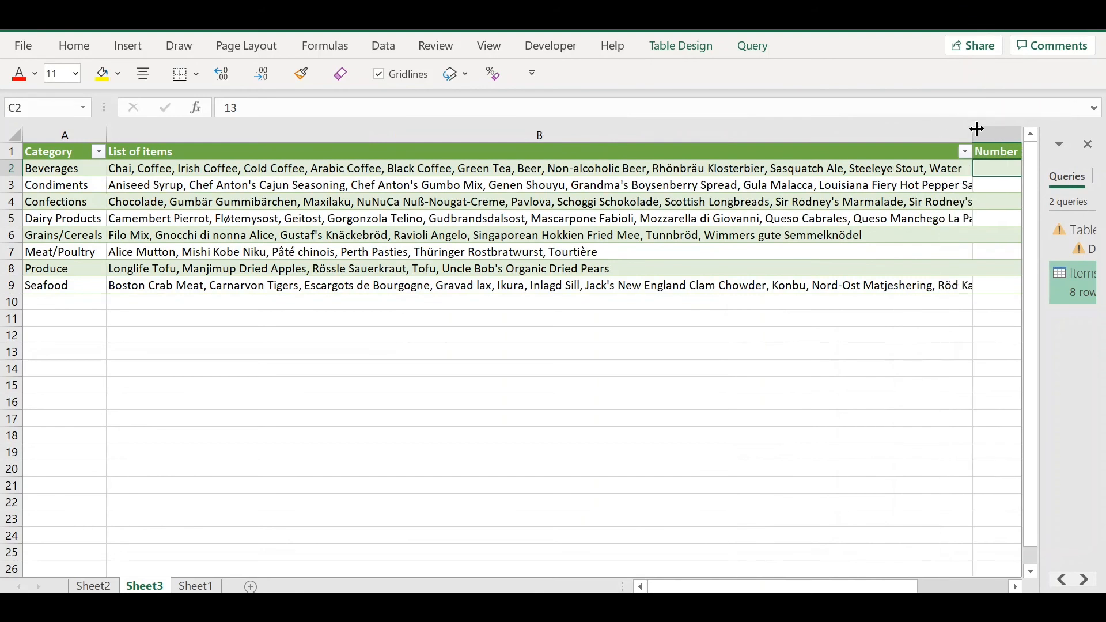
{"action": "left_click", "coordinate": [935, 166]}
{"action": "left_click", "coordinate": [995, 168]}
{"action": "left_click", "coordinate": [522, 335]}
- Review the Sheet1 source table from its end back to its header, and compare it with the Beverages list and count on Sheet3
{"action": "left_click", "coordinate": [195, 585]}
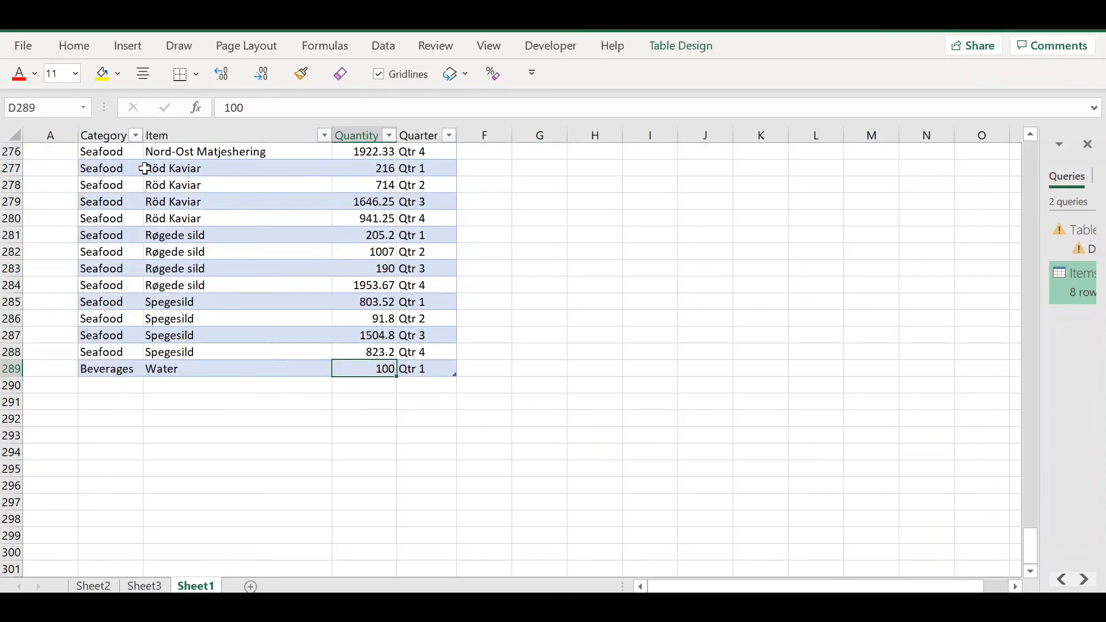
{"action": "scroll", "coordinate": [151, 207], "scroll_direction": "down", "scroll_amount": 2}
{"action": "scroll", "coordinate": [151, 204], "scroll_direction": "up", "scroll_amount": 20}
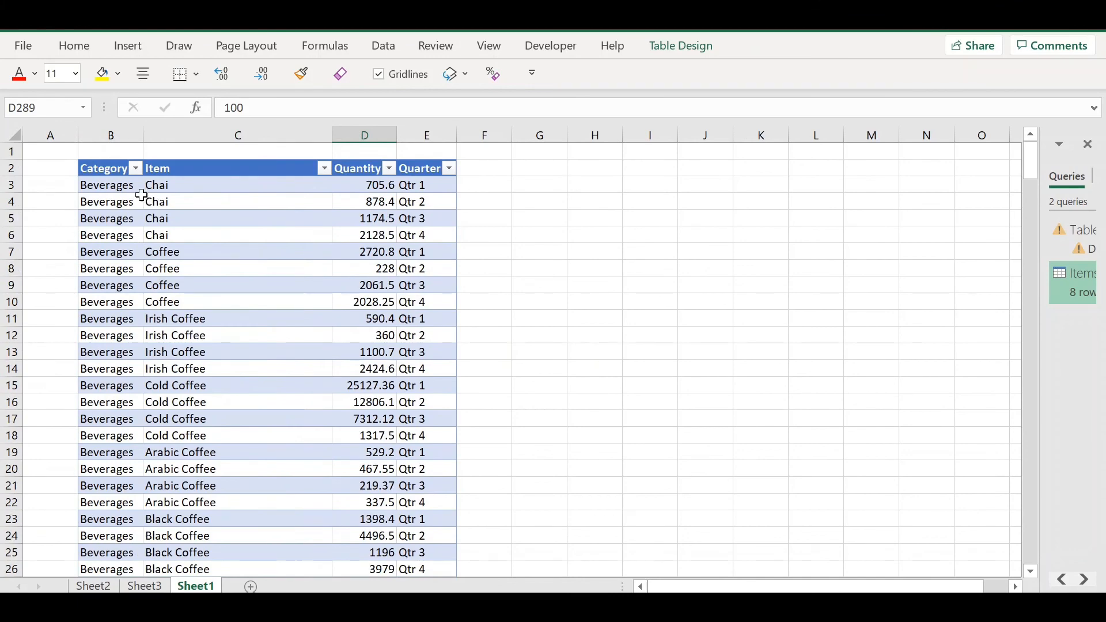
{"action": "left_click_drag", "start_coordinate": [109, 170], "coordinate": [385, 353]}
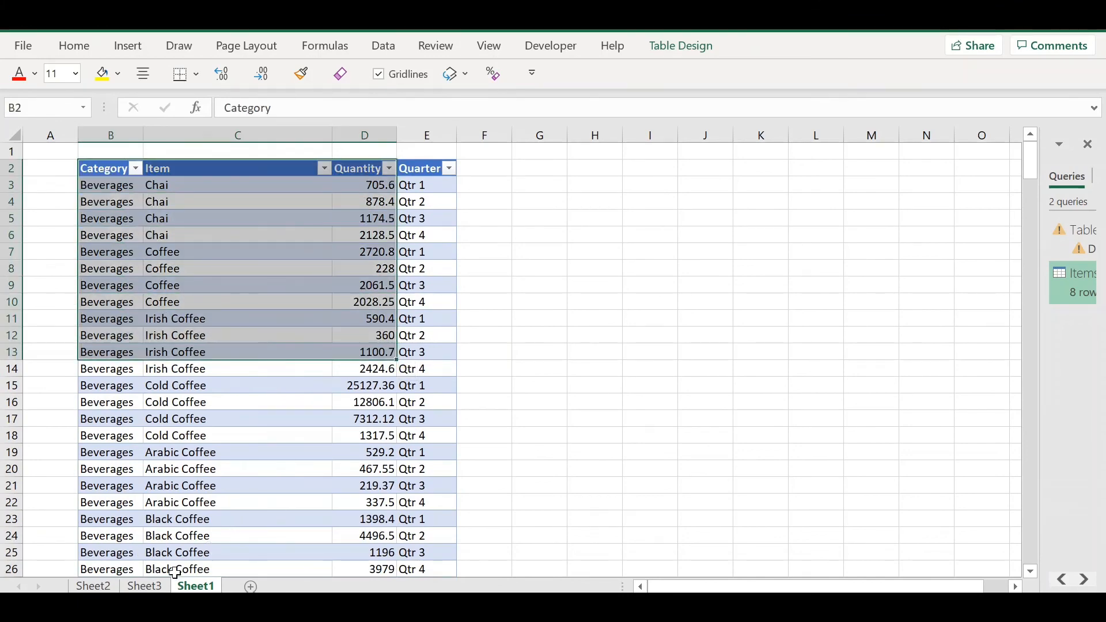
{"action": "left_click", "coordinate": [145, 586]}
{"action": "left_click", "coordinate": [64, 154]}
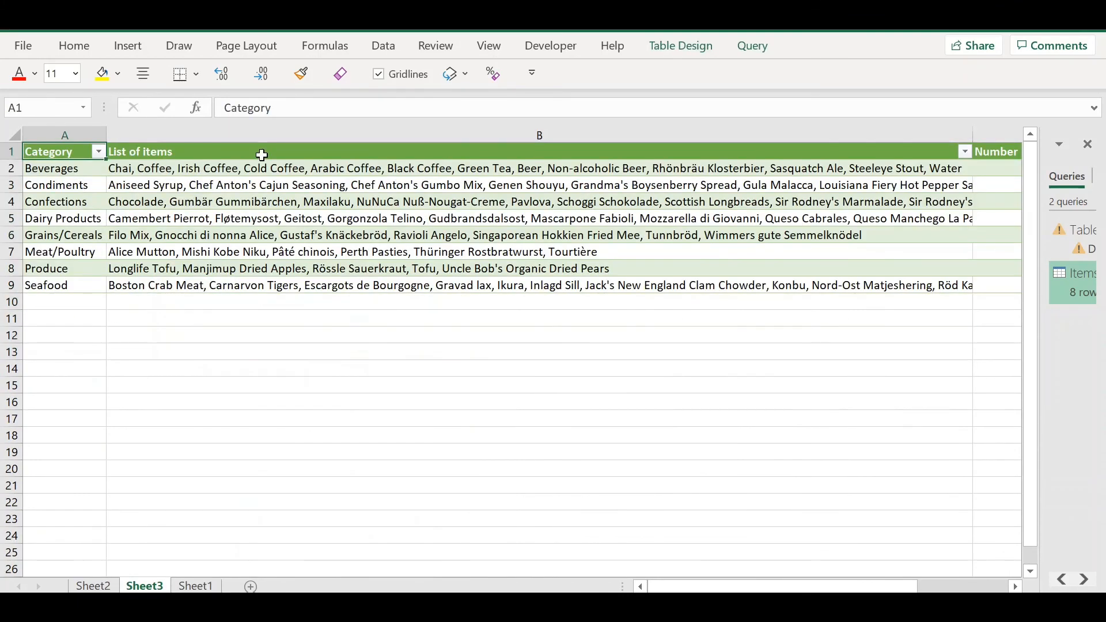
{"action": "left_click", "coordinate": [253, 167]}
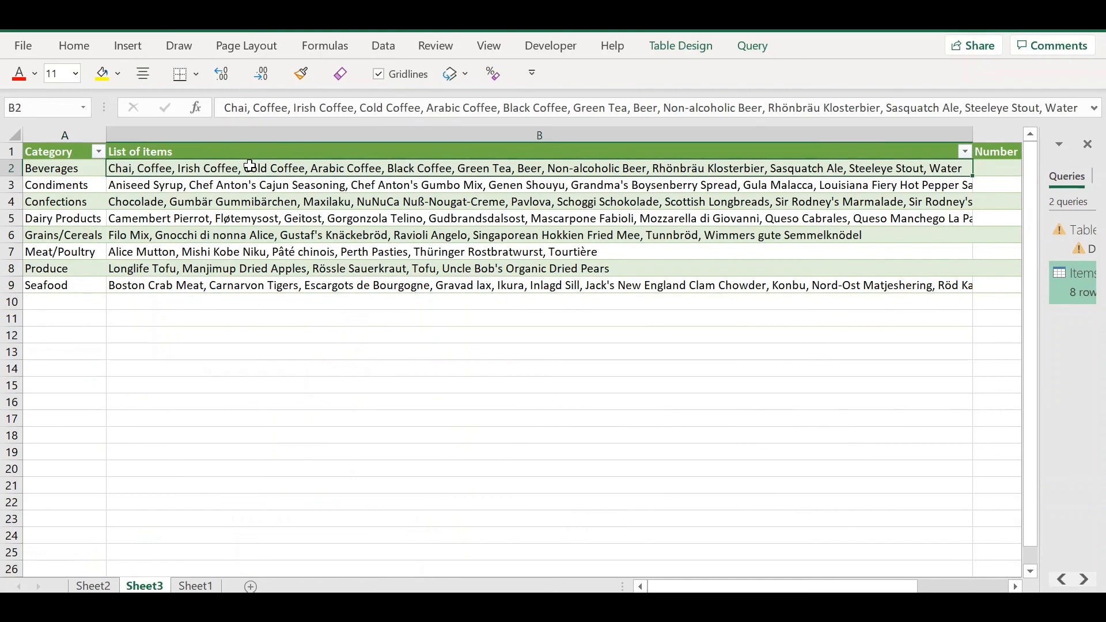
{"action": "left_click", "coordinate": [1003, 164]}
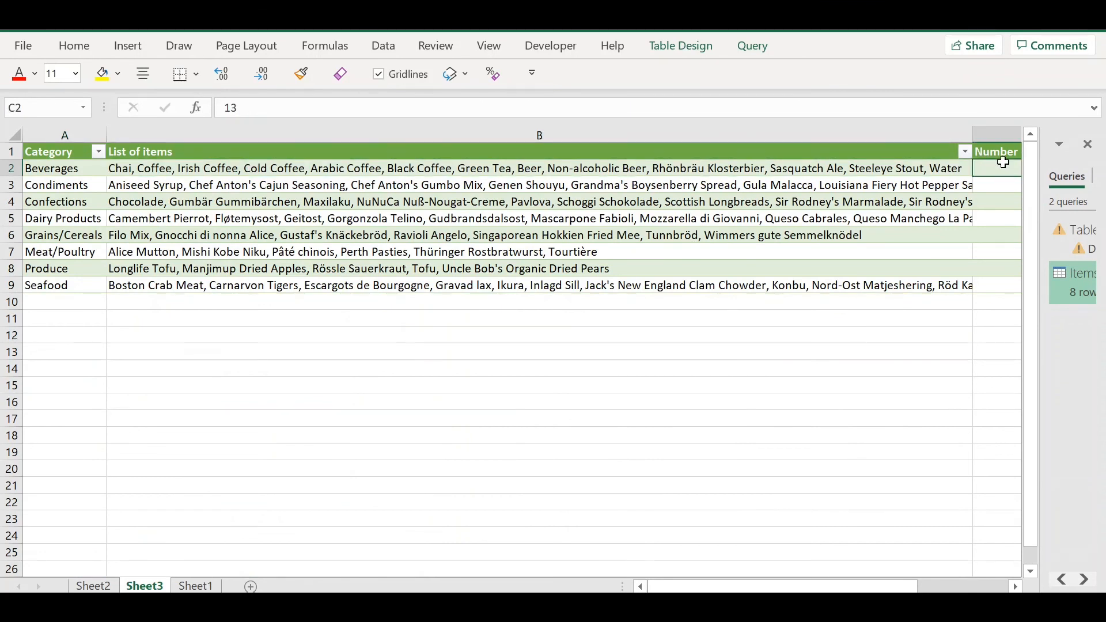
- Narrow the List of items column so that the whole Number of items column fits in view
{"action": "left_click_drag", "start_coordinate": [973, 134], "coordinate": [723, 138]}
{"action": "left_click", "coordinate": [764, 276]}
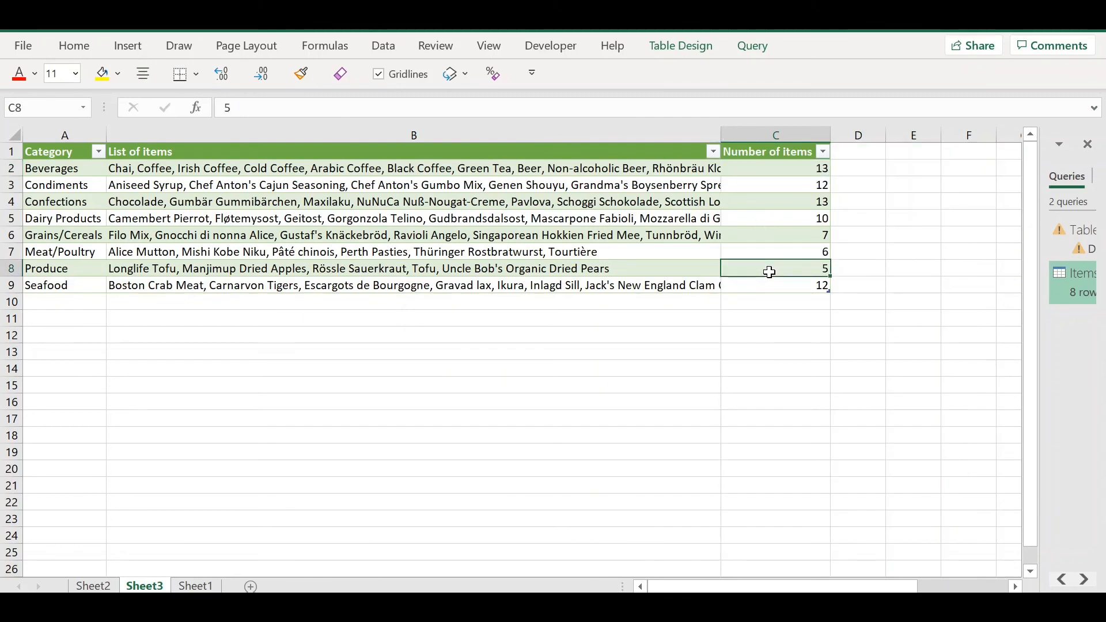